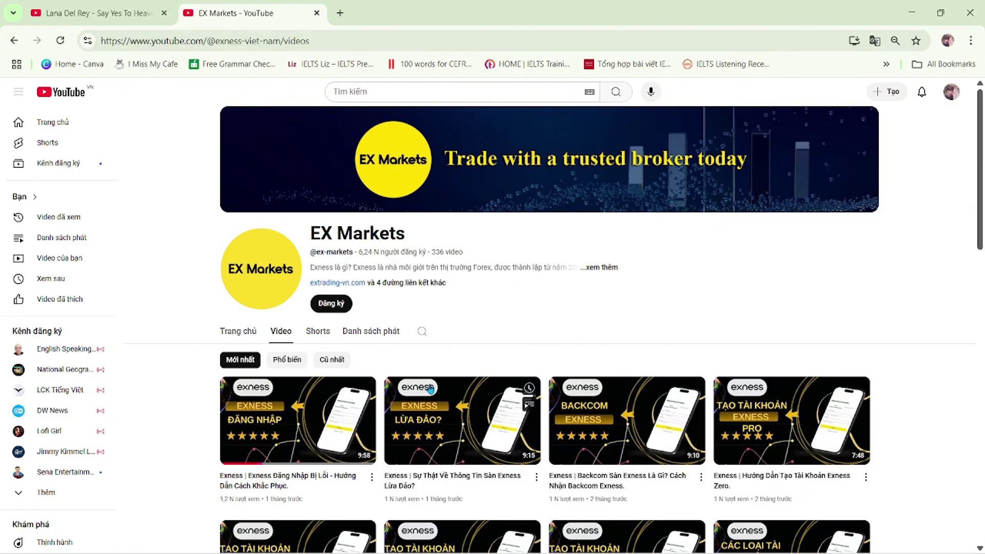
- Subscribe to the EX Markets YouTube channel
scroll(615, 339, down, 4)
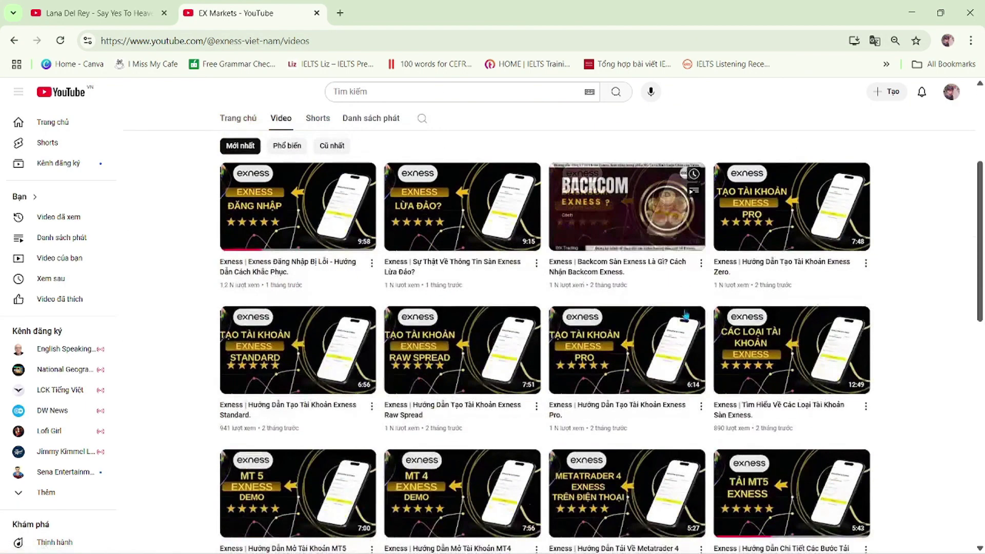
scroll(646, 313, up, 4)
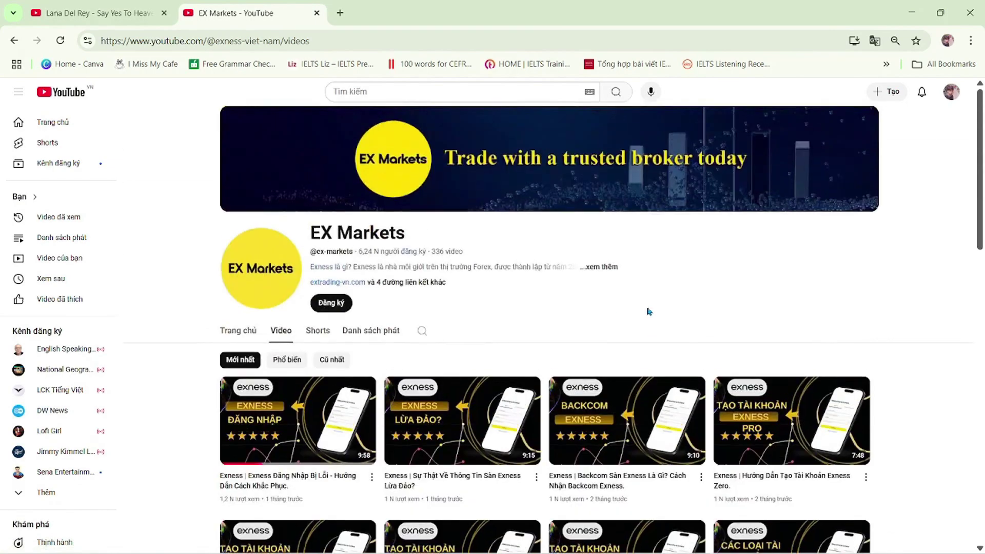
click(333, 306)
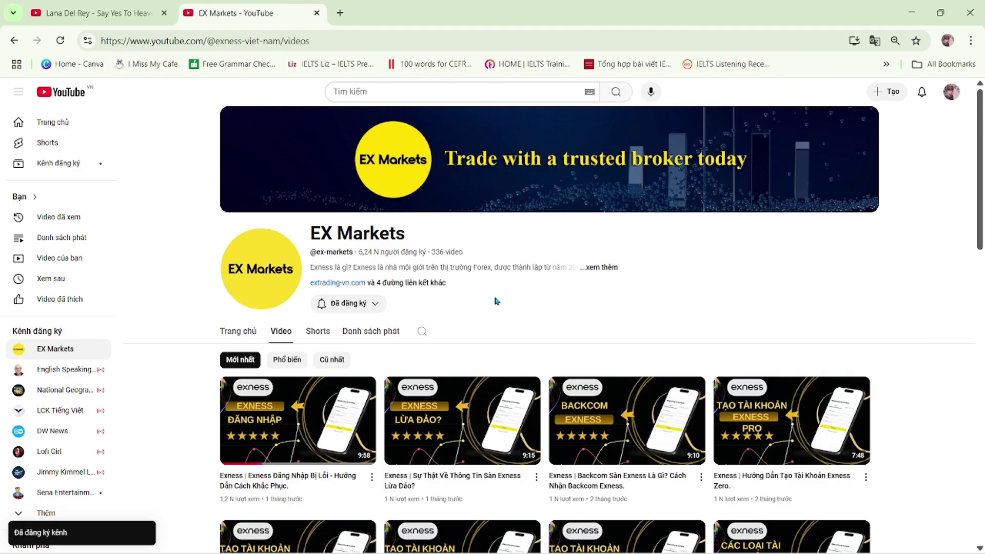
- Show the EX Markets channel's home page and open its full description
click(237, 332)
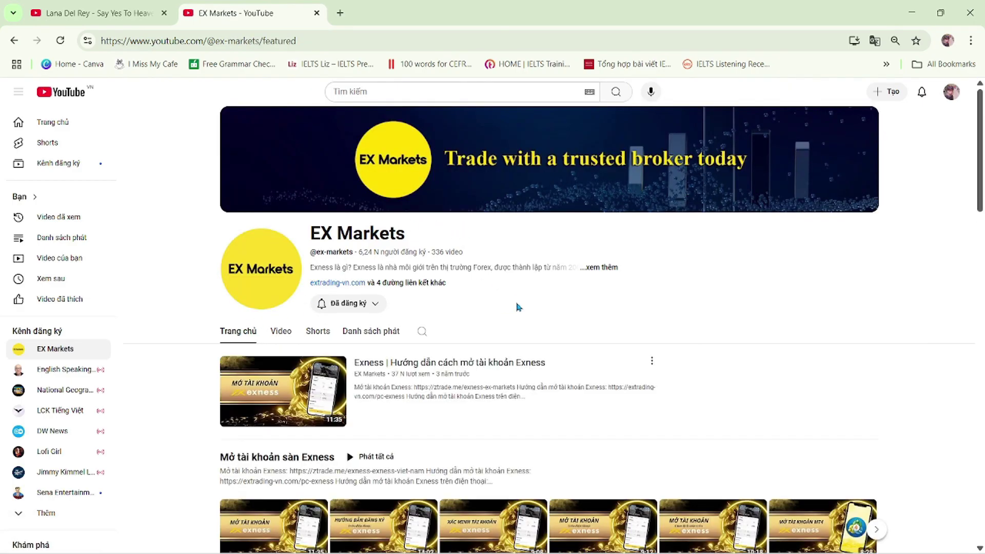
scroll(546, 303, down, 2)
scroll(670, 306, up, 2)
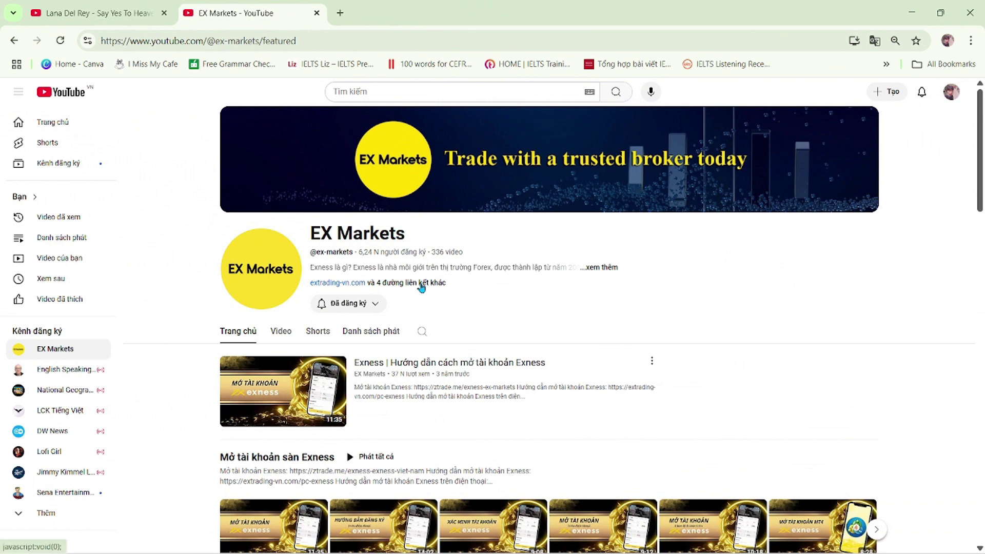
click(595, 274)
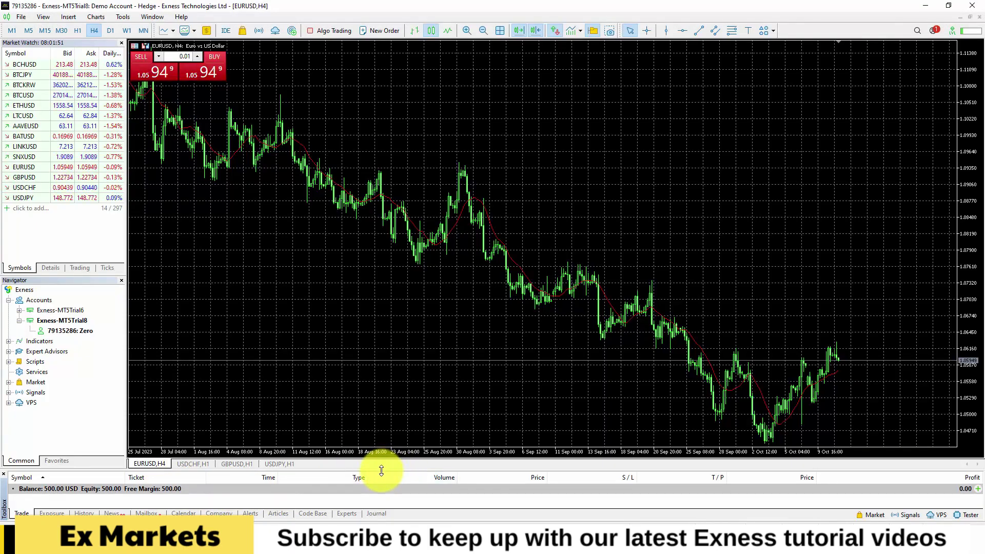
- Shrink the MetaTrader 5 Toolbox to its minimum height and close the Navigator
drag(382, 470, 411, 370)
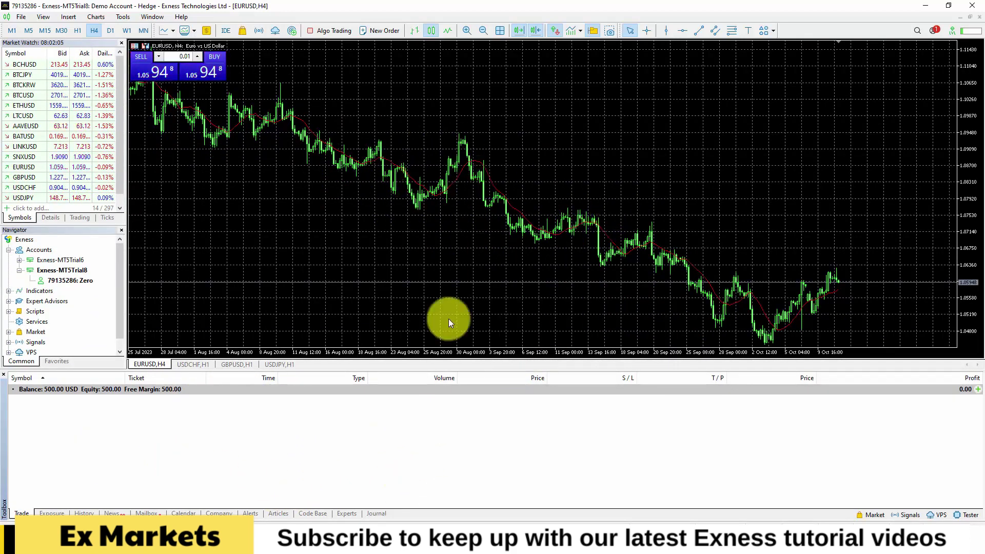
drag(489, 375, 465, 441)
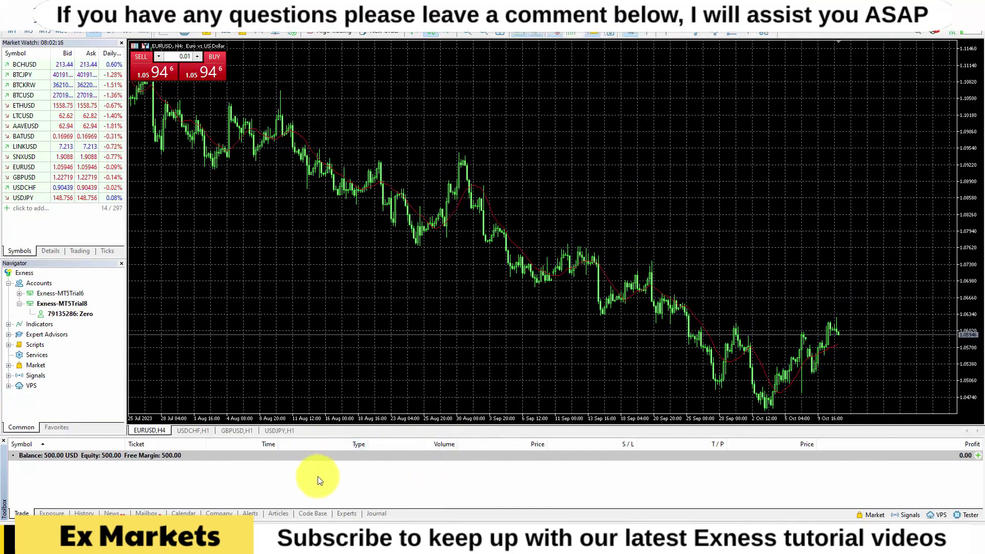
click(428, 520)
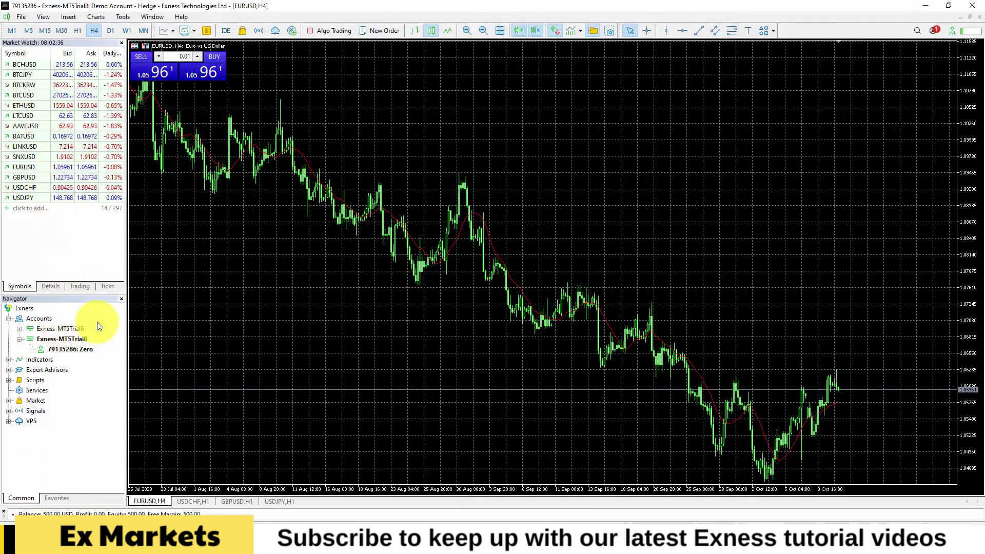
click(121, 300)
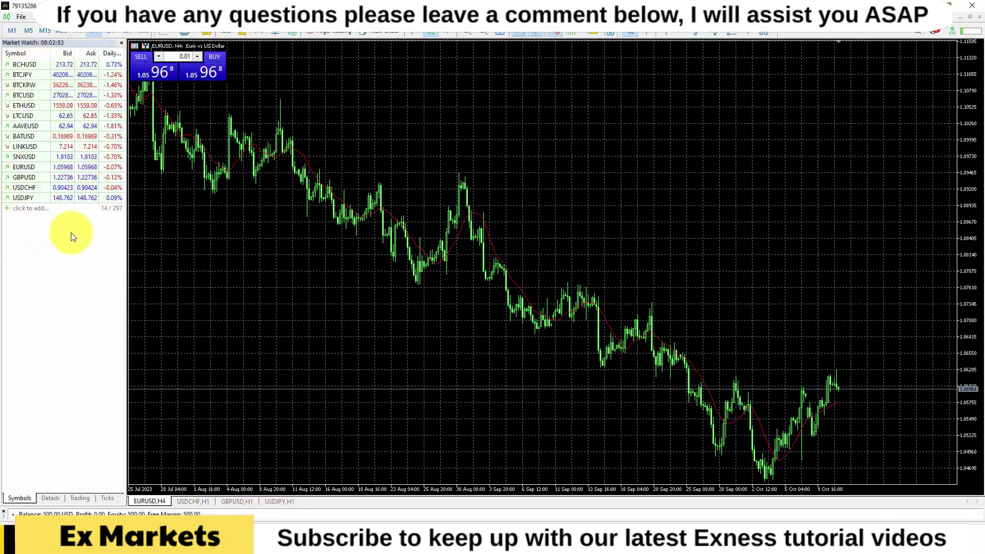
- Show all available symbols in the Market Watch and close the Market Watch
mouse_move(61, 112)
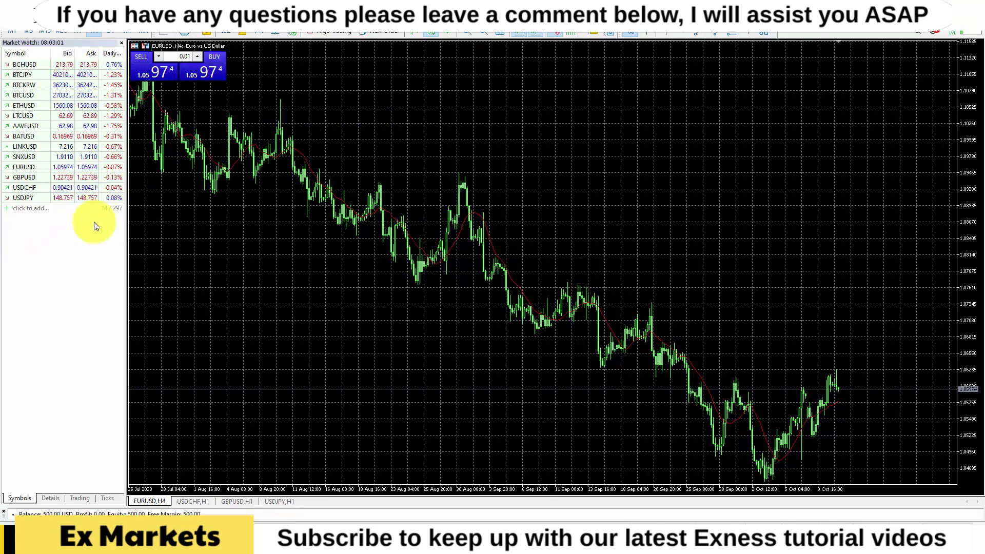
right_click(51, 226)
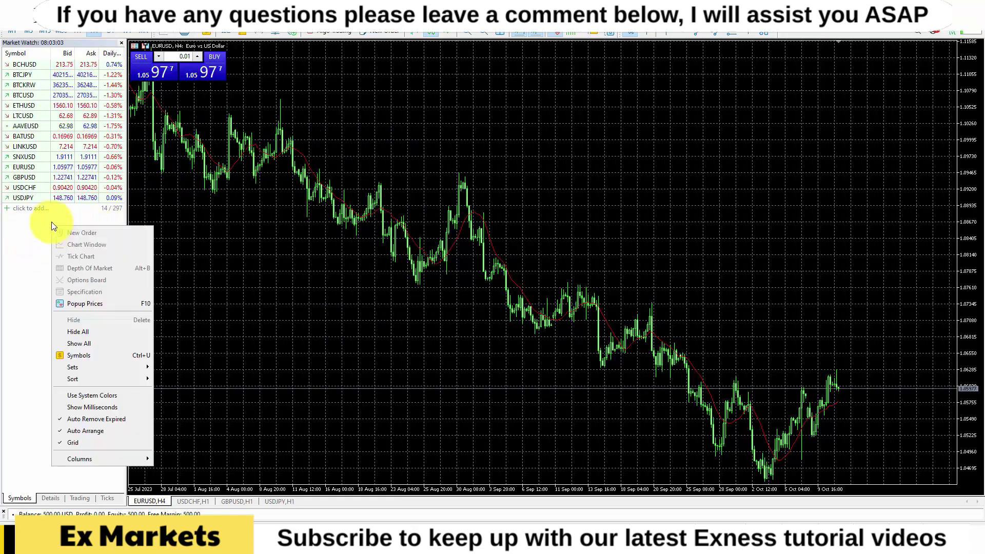
click(81, 344)
drag(121, 103, 112, 66)
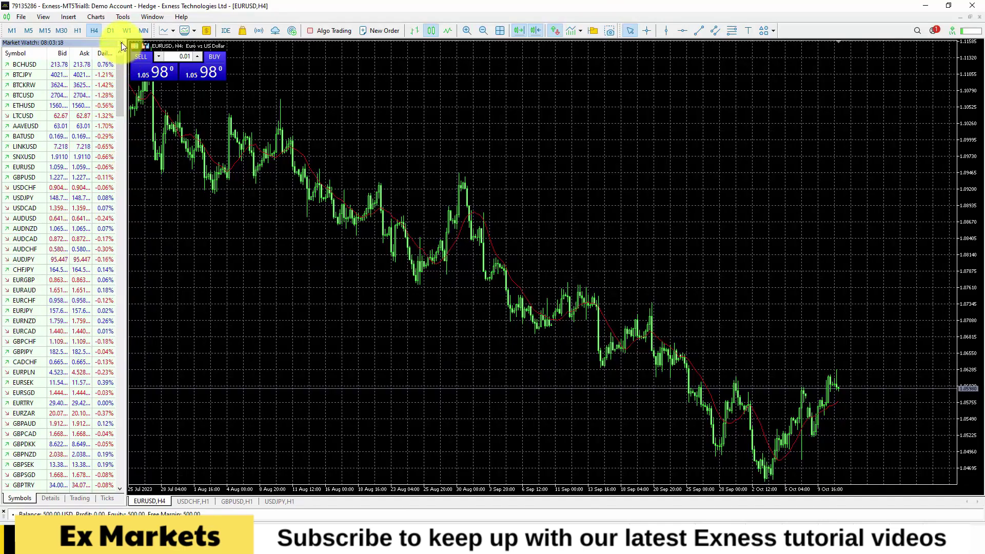
click(122, 45)
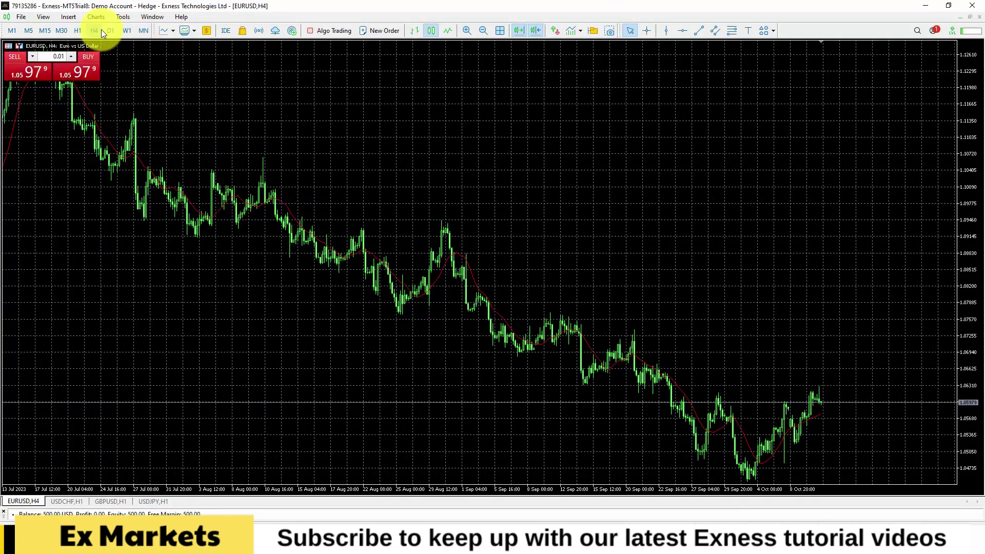
- Show and hide the Market Watch, and do the same with the Navigator
click(43, 17)
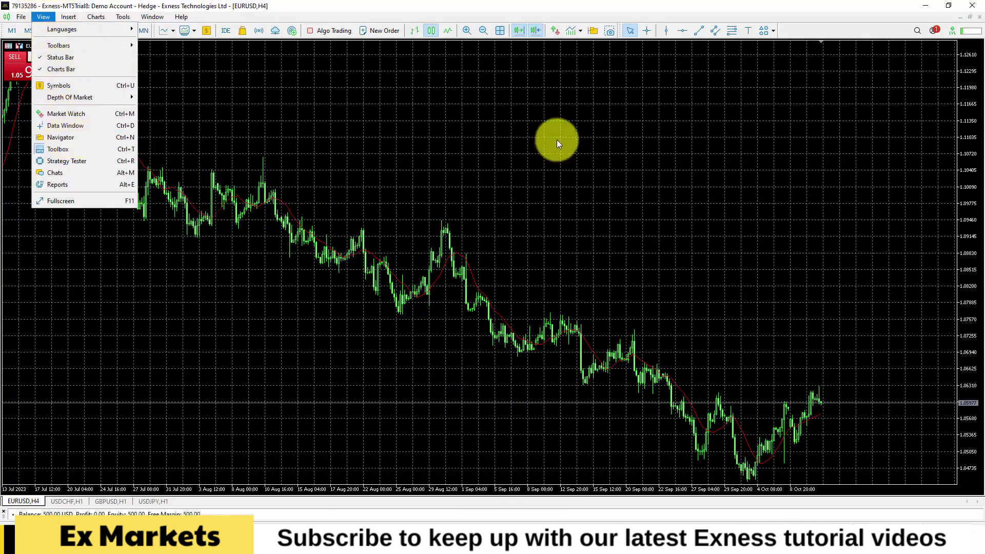
click(636, 86)
click(558, 28)
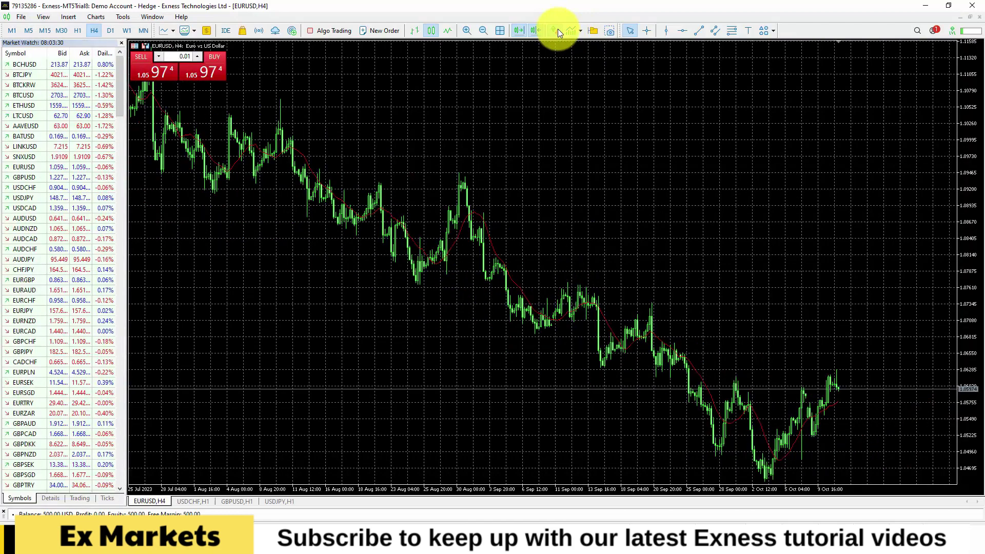
click(558, 29)
click(598, 31)
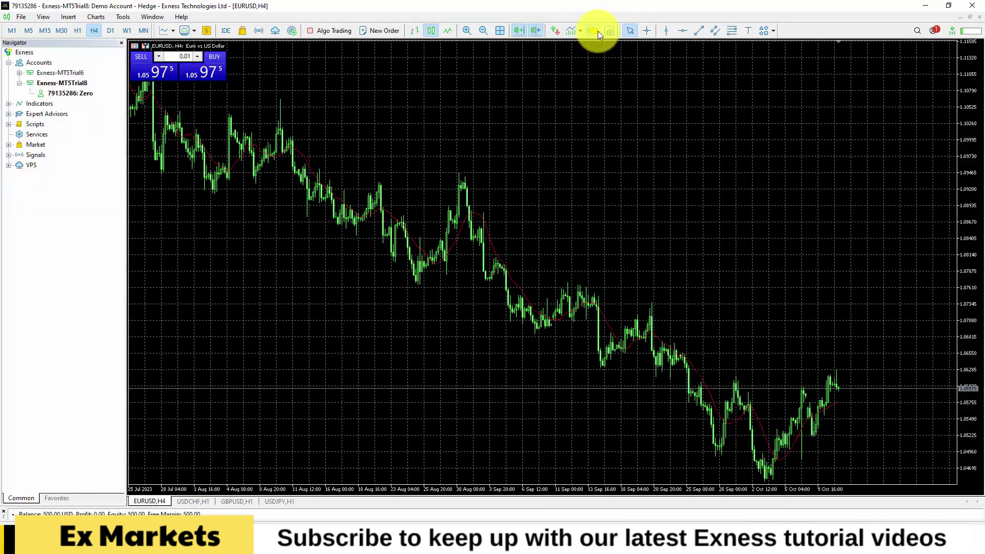
click(599, 31)
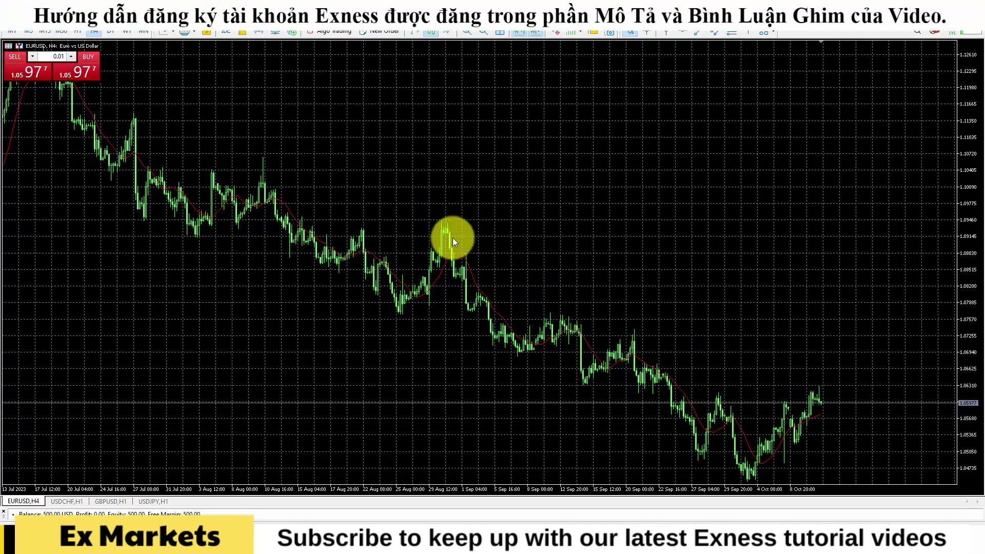
- Turn off the grid on the EURUSD H4 chart and delete its Moving Average indicator
right_click(506, 155)
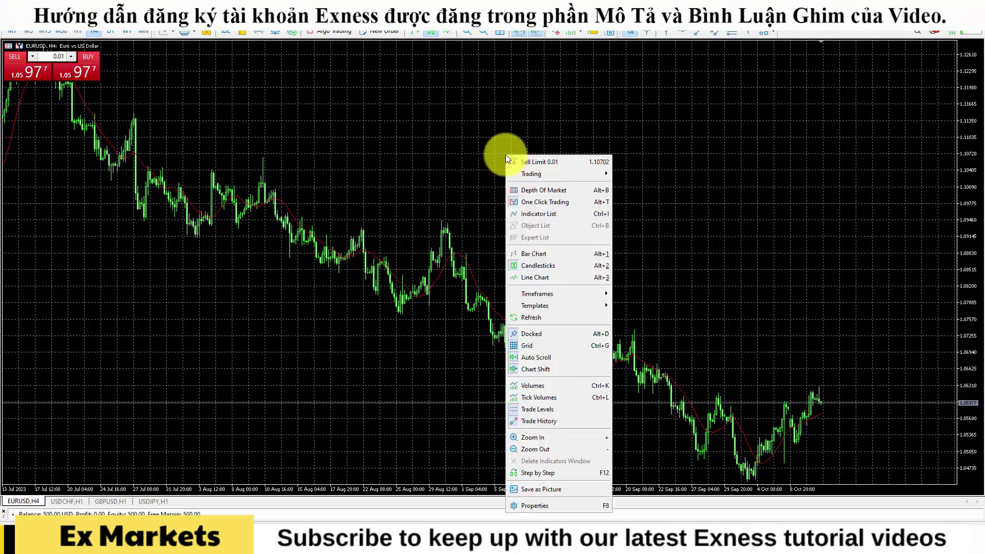
click(520, 346)
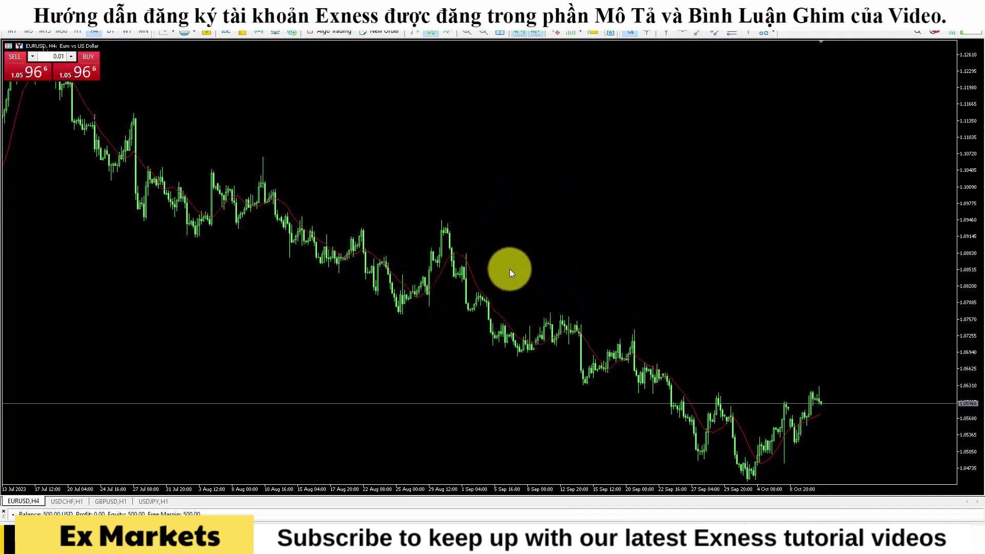
right_click(477, 286)
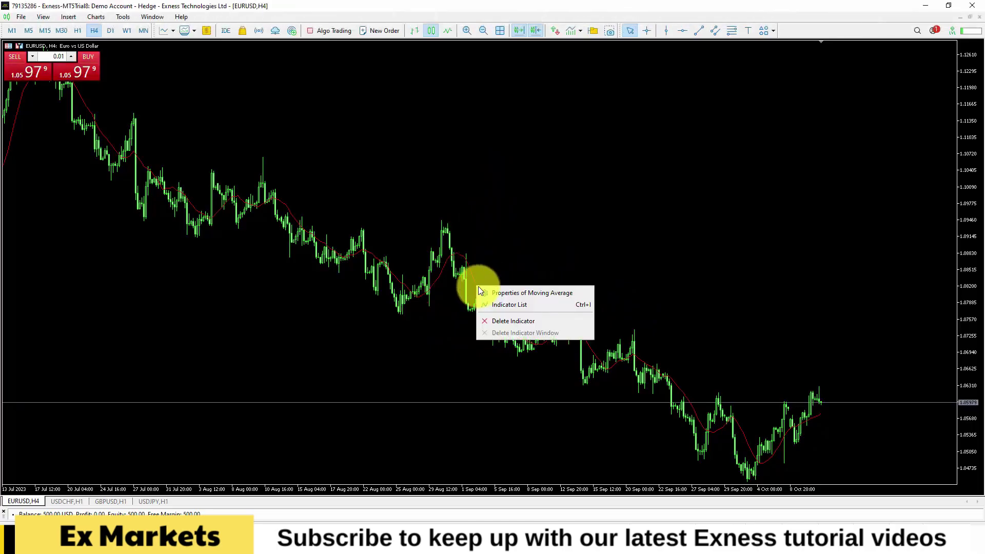
click(503, 320)
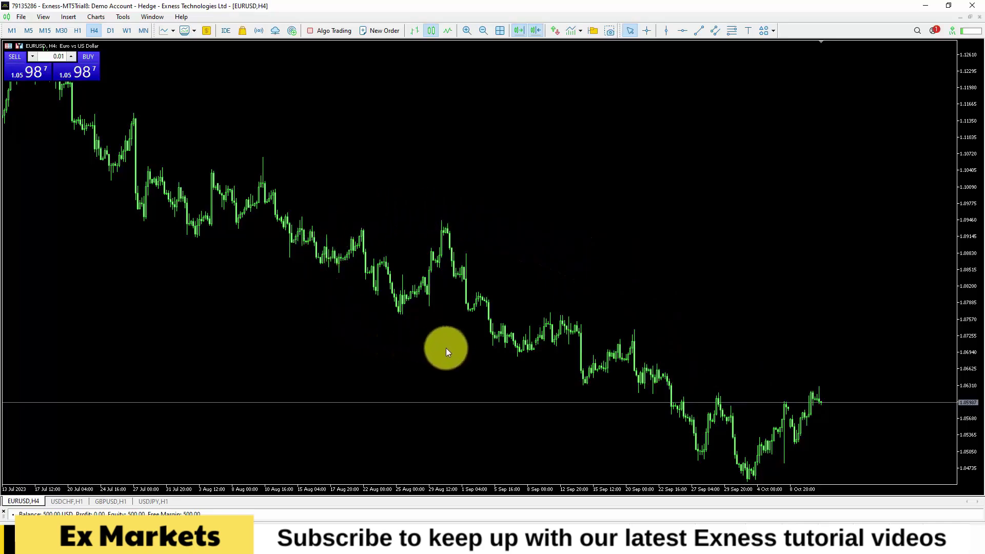
- Switch the EURUSD chart to a line chart and back to candlesticks
click(447, 30)
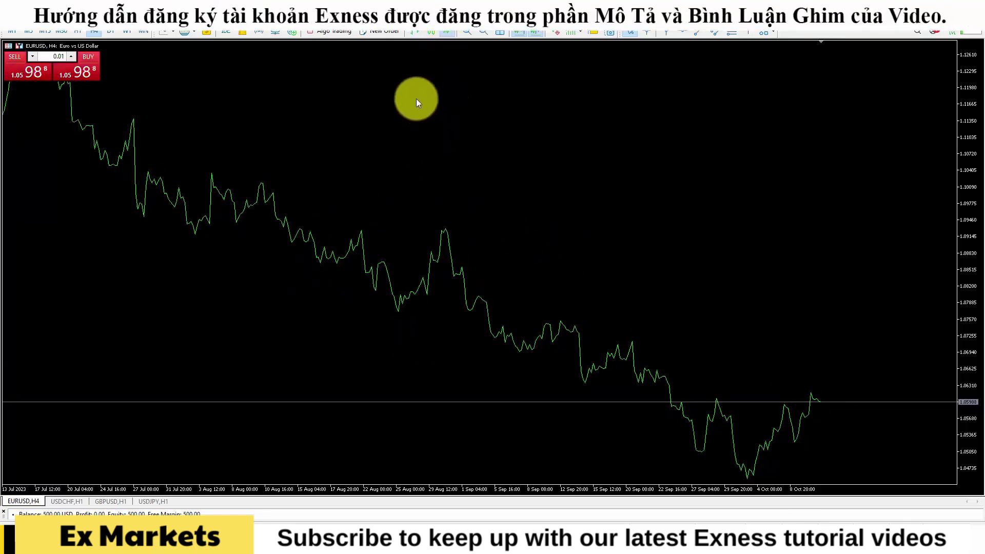
click(432, 31)
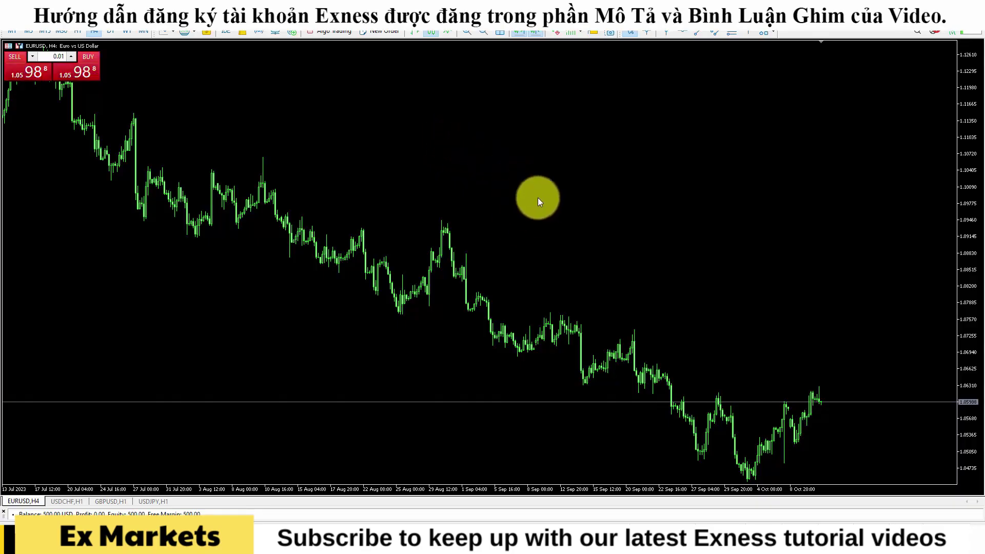
- Reopen the Navigator and select the Heiken_Ashi indicator among the Examples indicators
click(592, 31)
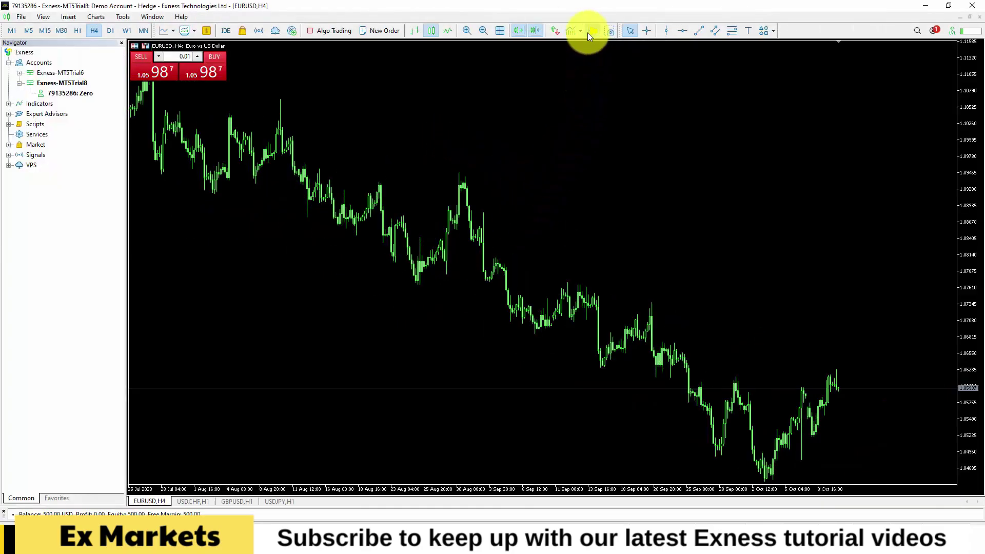
click(8, 103)
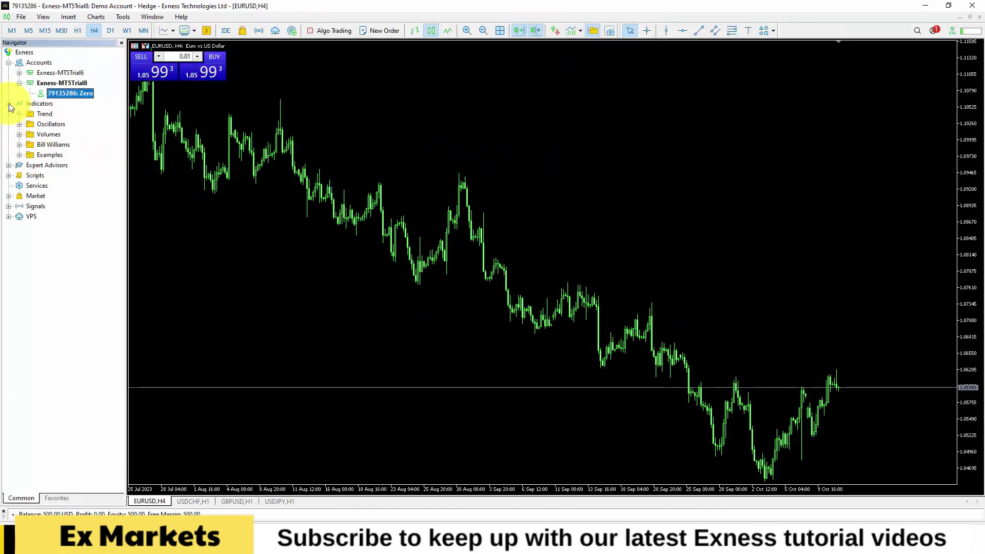
click(19, 135)
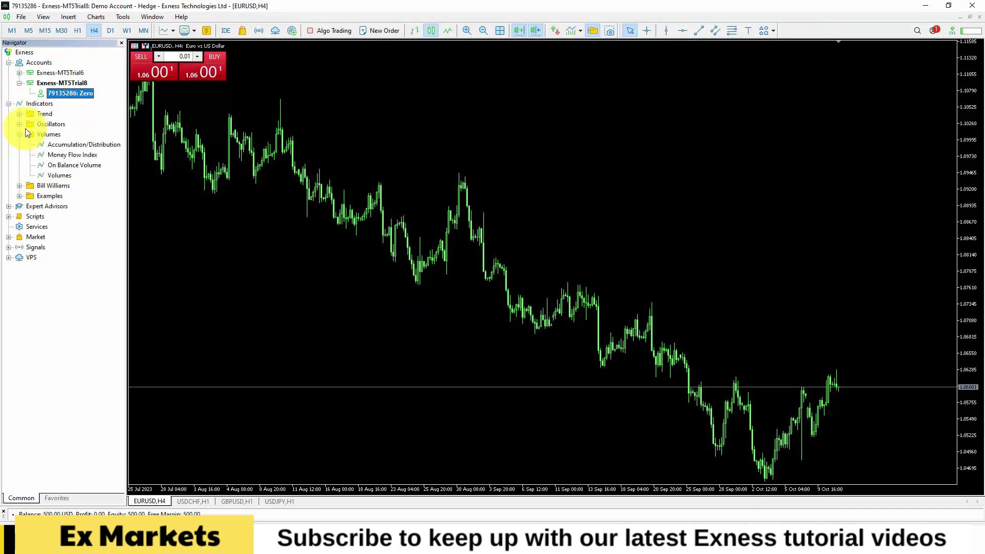
click(20, 125)
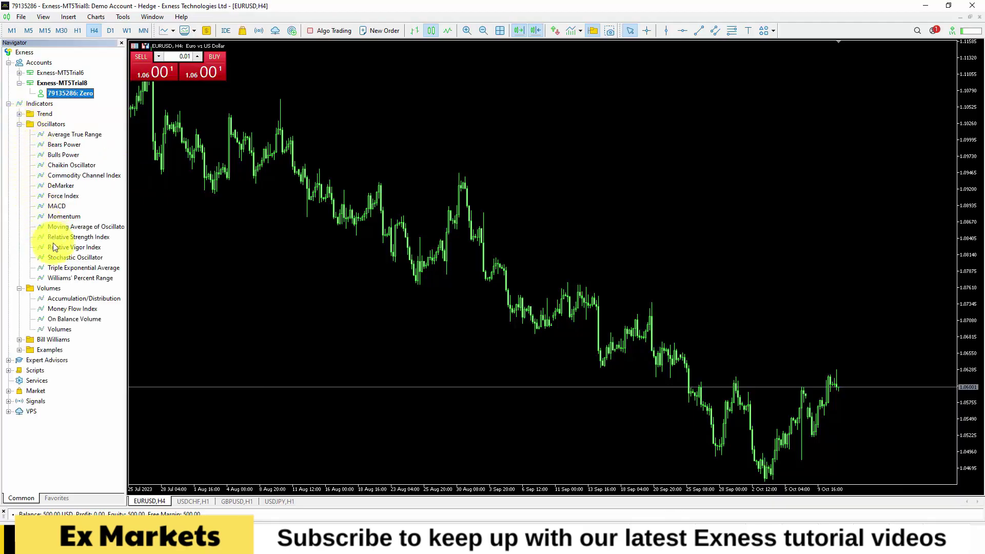
click(19, 350)
scroll(117, 280, up, 2)
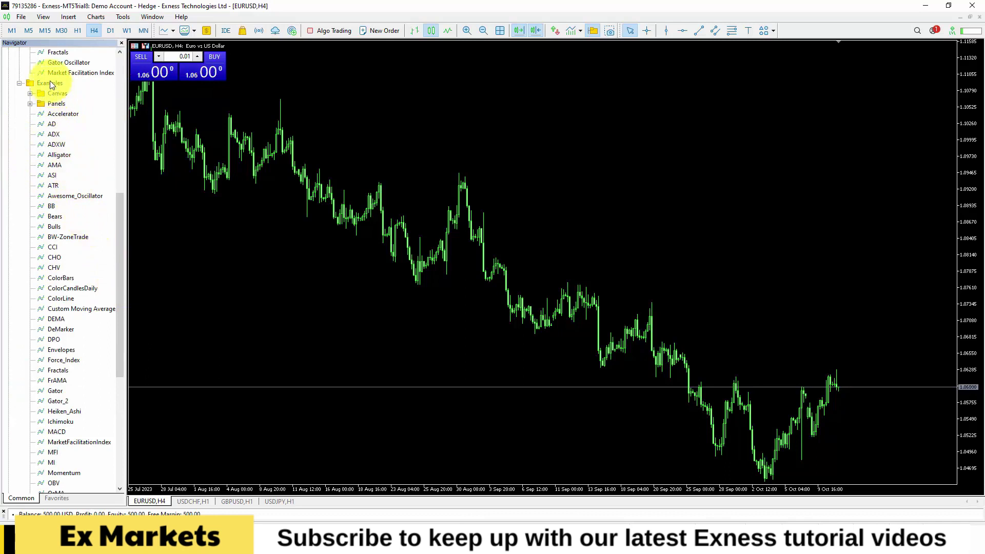
scroll(46, 328, down, 2)
click(72, 351)
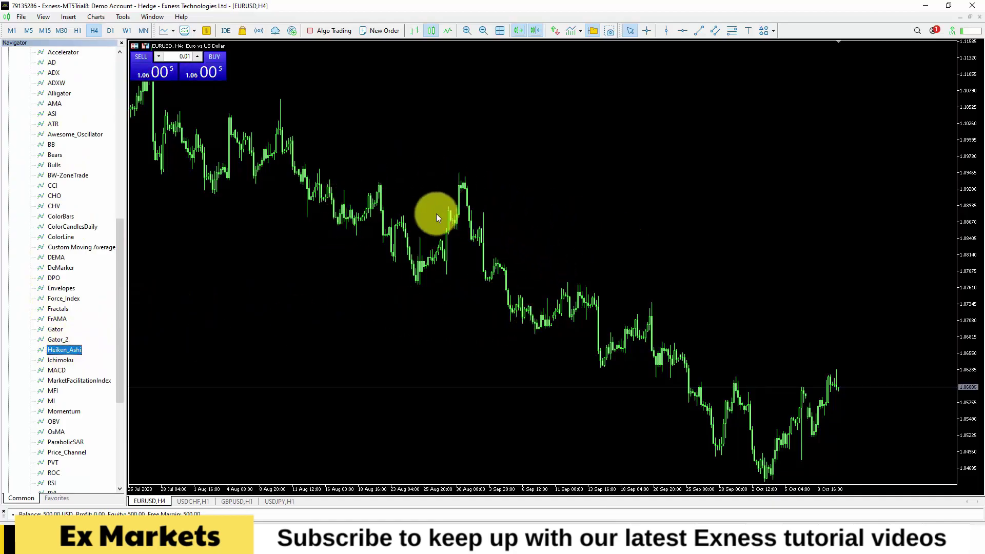
- Display the EURUSD prices as a line chart and add the Heiken_Ashi indicator with its blue and red colors
click(450, 31)
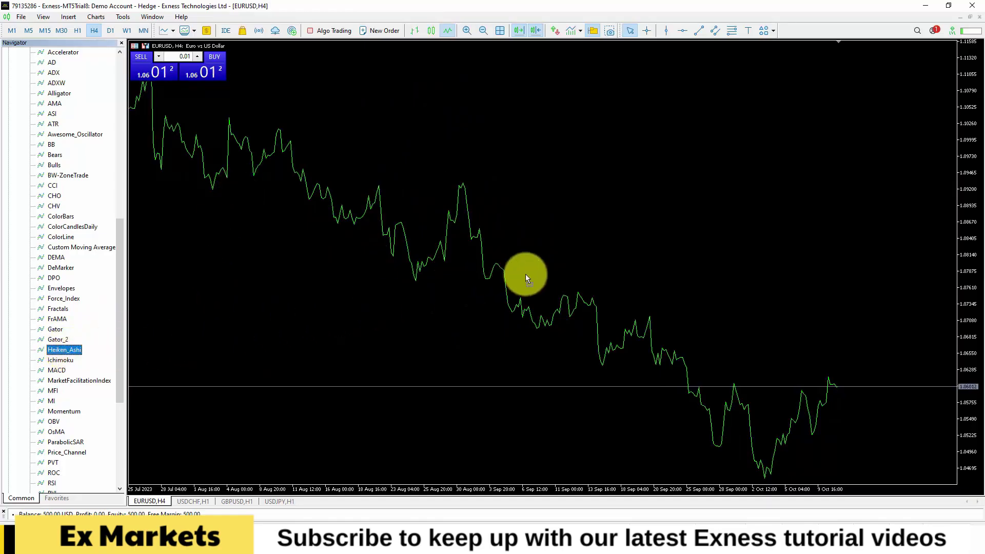
drag(525, 274, 525, 274)
click(386, 242)
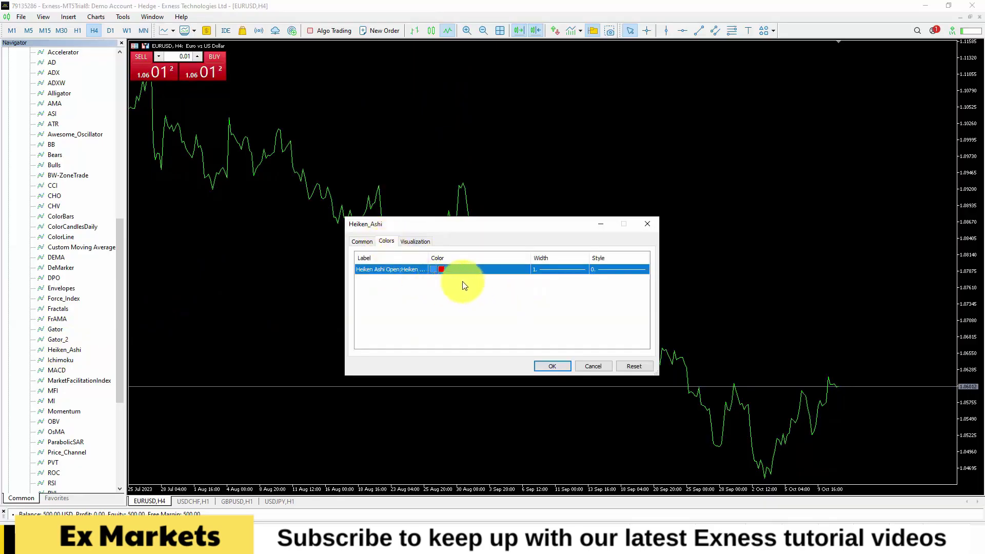
click(415, 241)
click(387, 241)
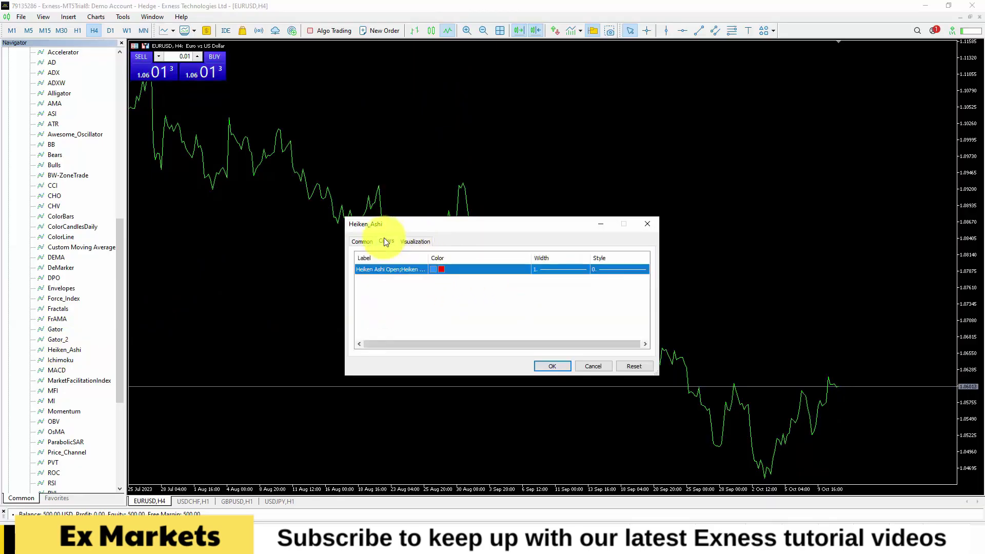
click(550, 366)
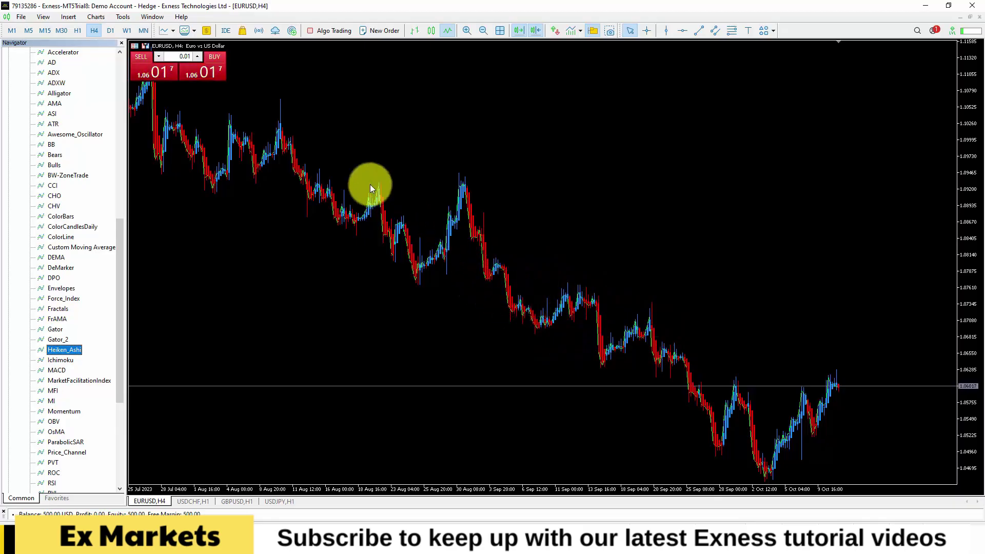
click(464, 30)
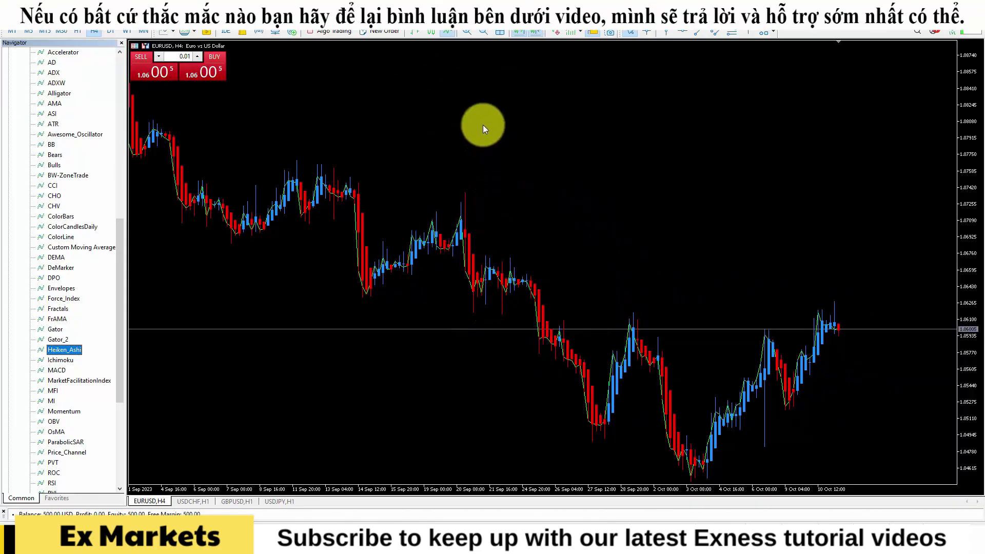
- Set the line chart color of the EURUSD H4 chart to None
right_click(483, 128)
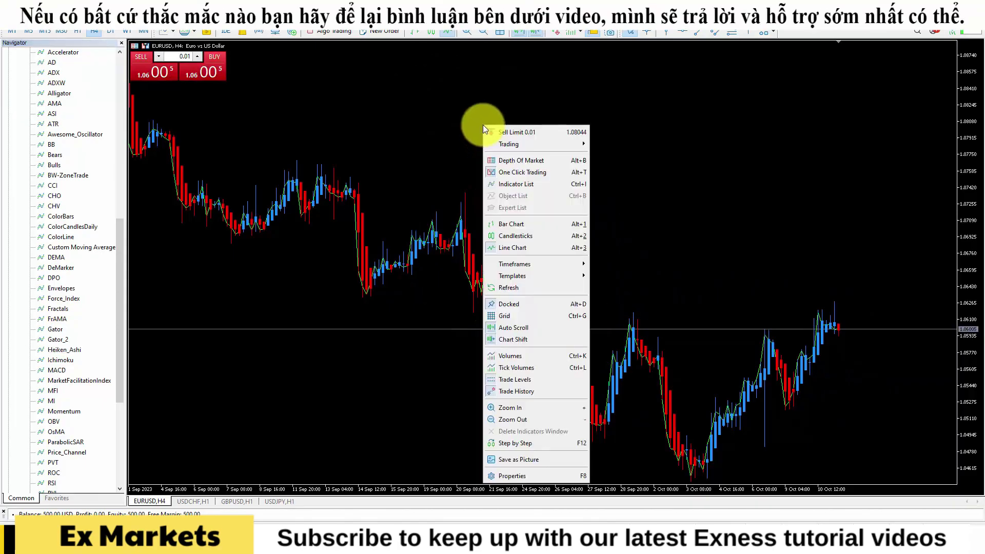
click(508, 477)
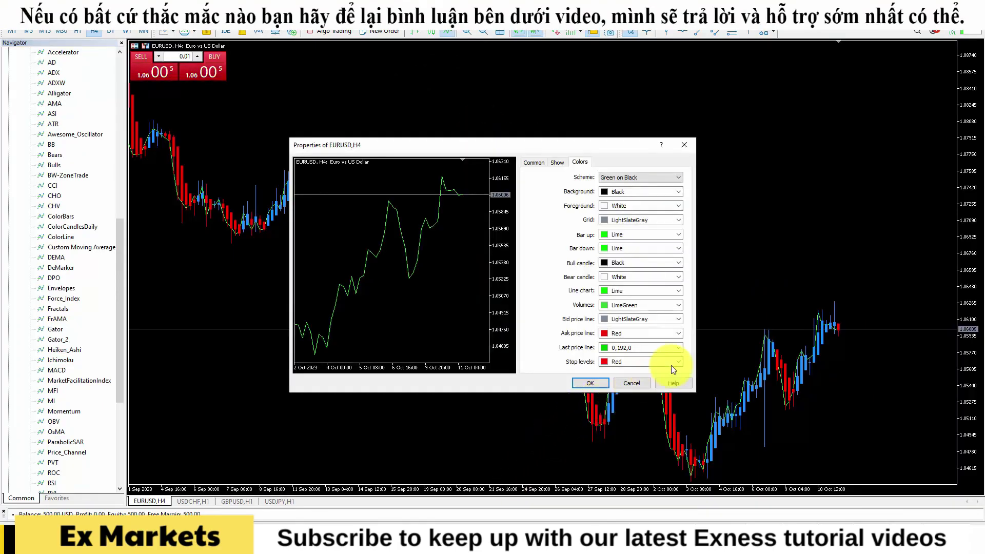
click(678, 292)
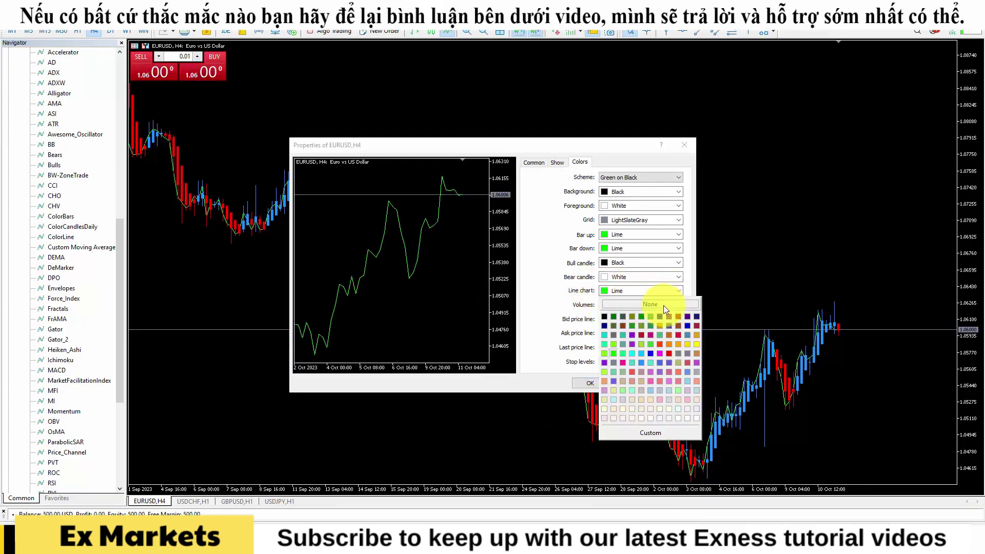
click(664, 306)
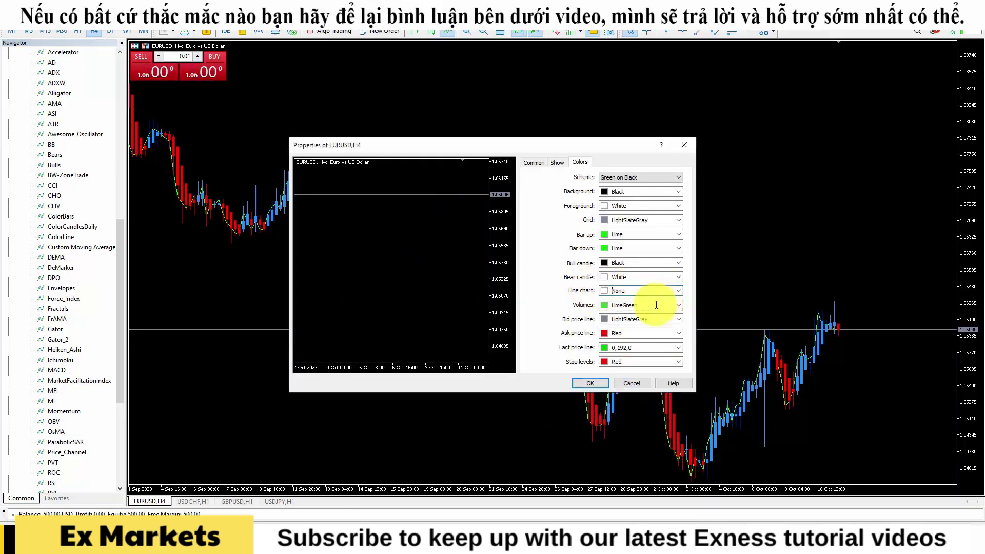
click(590, 382)
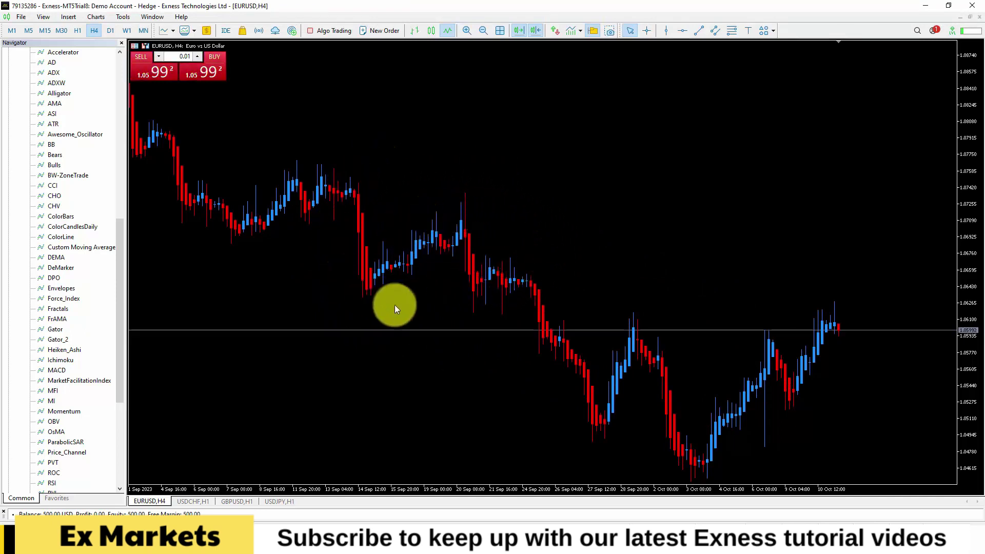
- Display the EURUSD prices as candlesticks and delete the Heiken_Ashi indicator from the chart
click(430, 31)
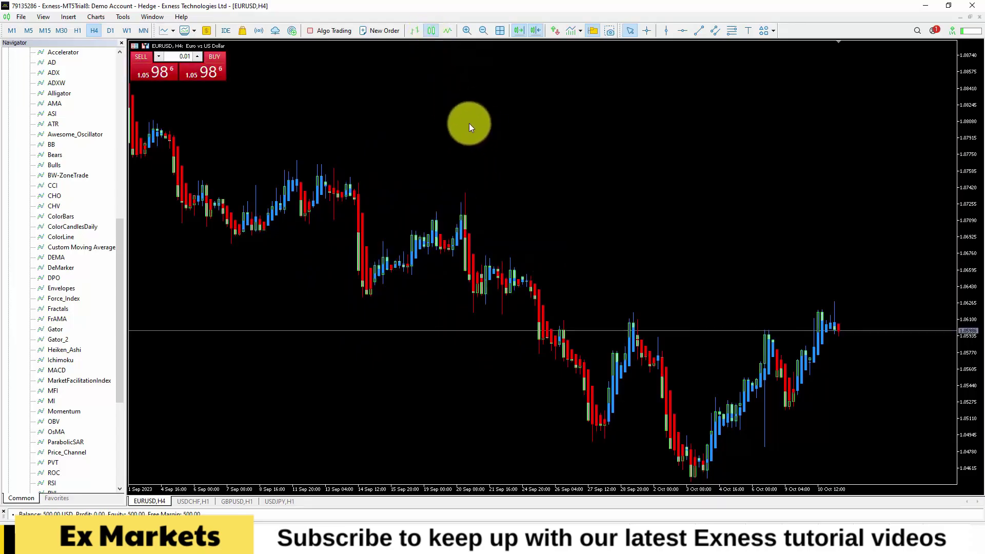
right_click(498, 127)
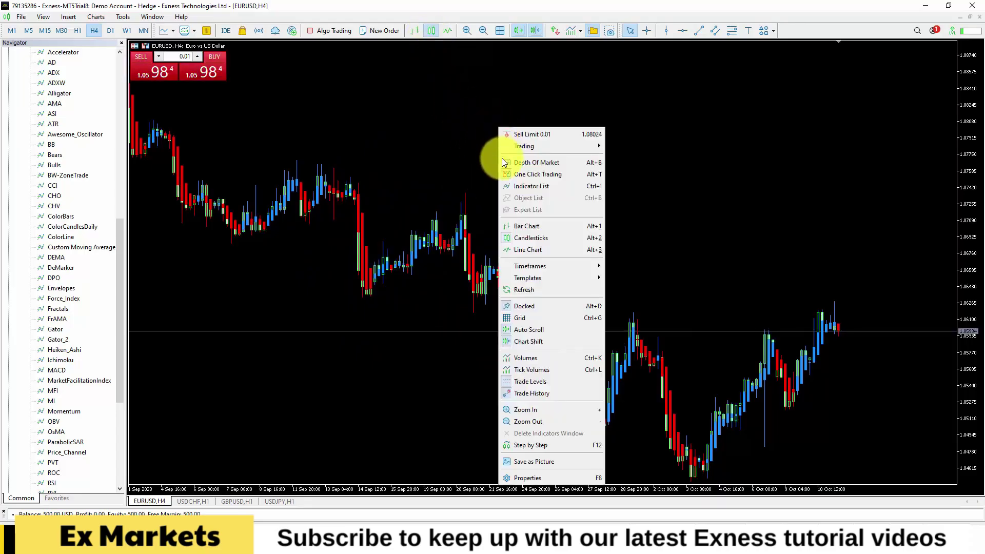
click(528, 188)
click(441, 223)
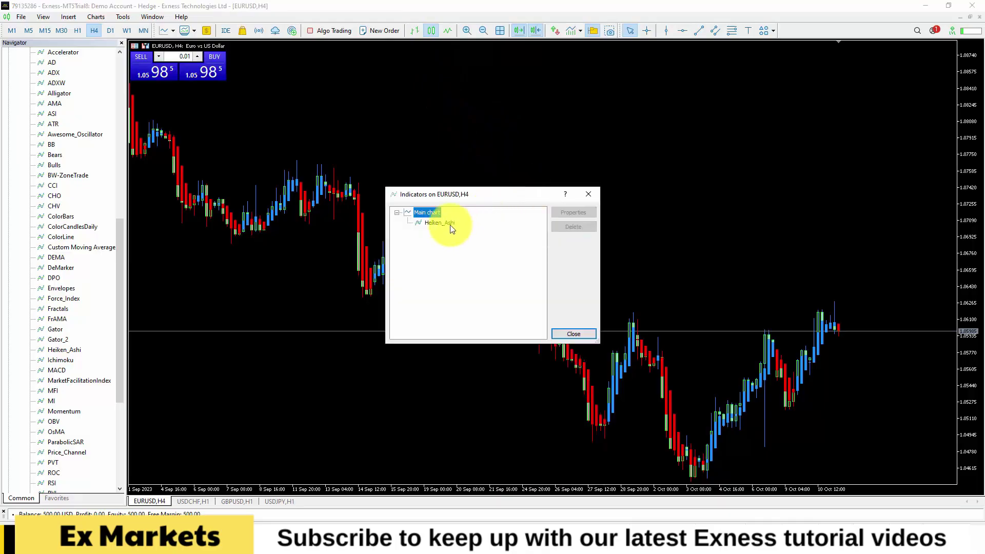
click(574, 227)
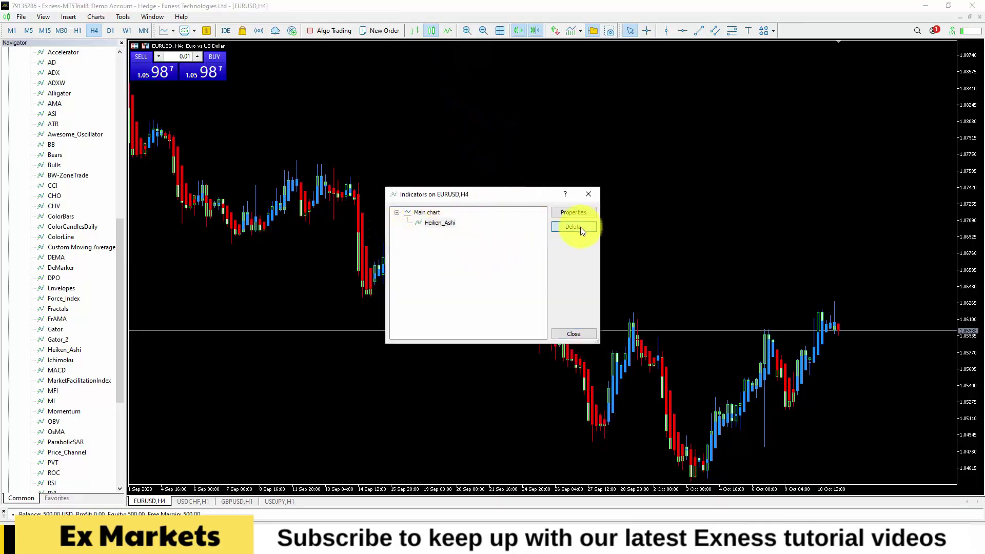
click(574, 333)
- Set the EURUSD chart's line chart color to Green and close the Navigator
right_click(476, 94)
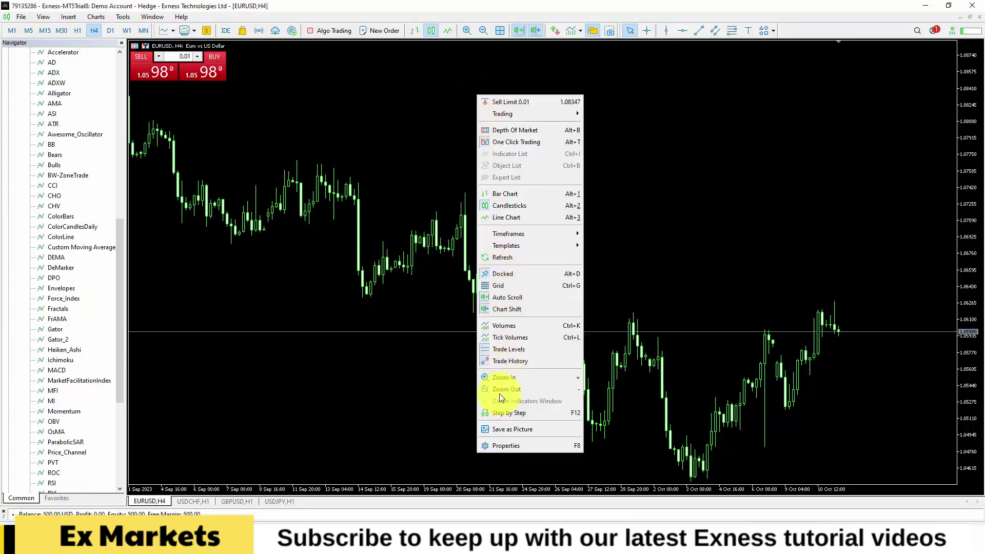
click(500, 448)
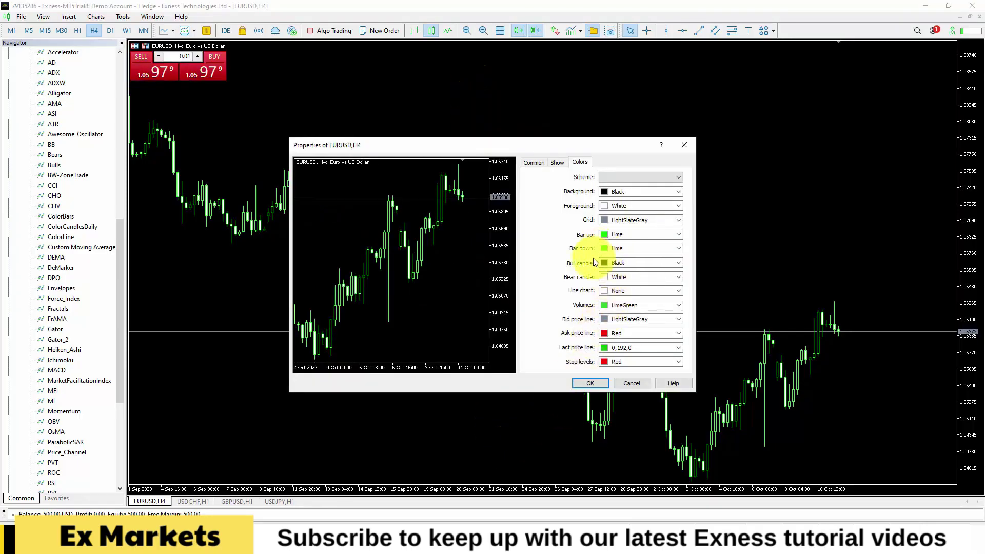
click(679, 294)
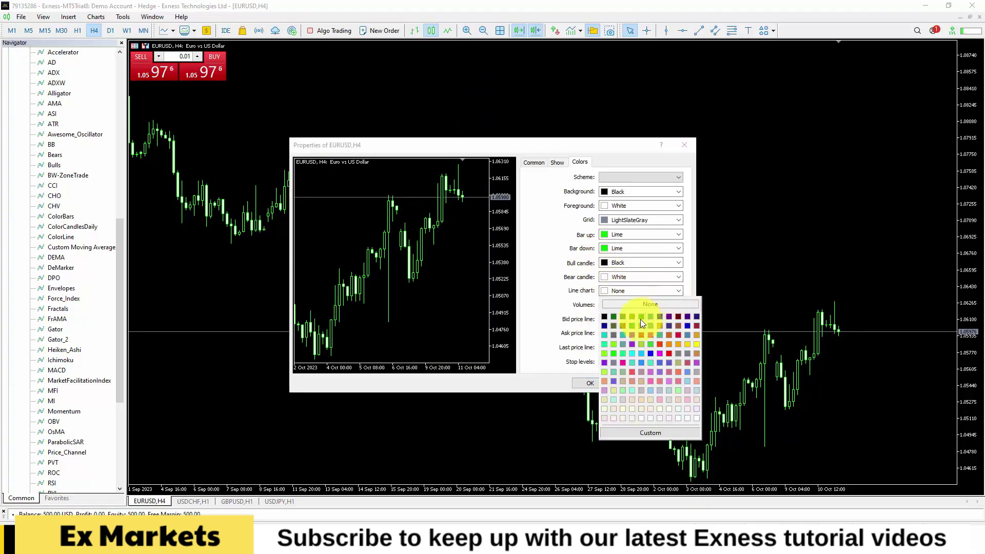
click(642, 320)
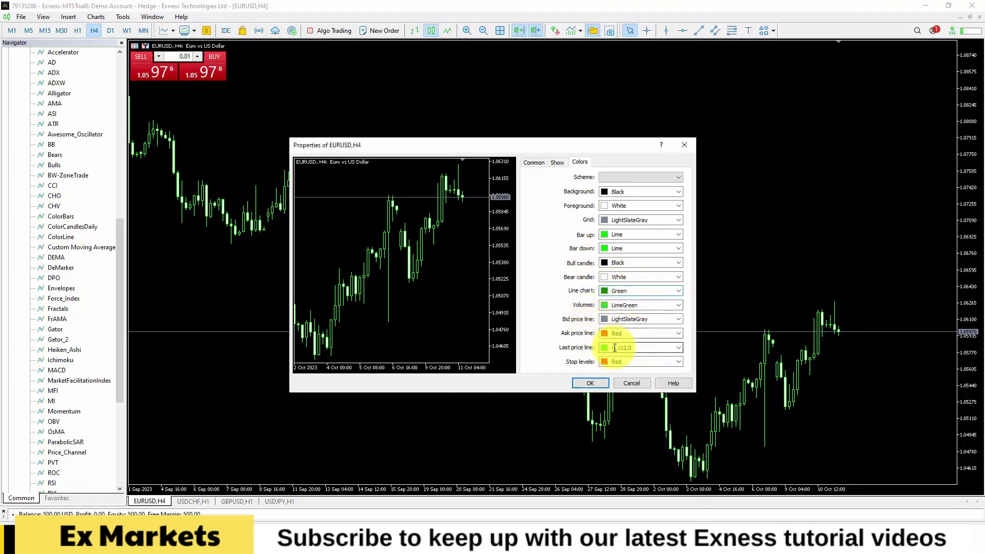
click(590, 383)
key(ctrl+n)
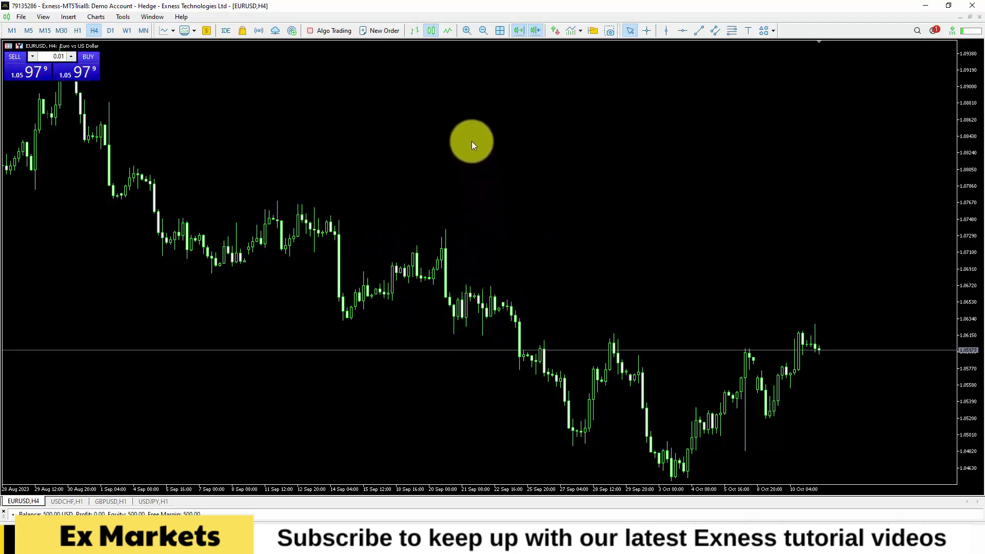
- Set the foreground color of the EURUSD chart to DarkOrange in its properties
right_click(466, 131)
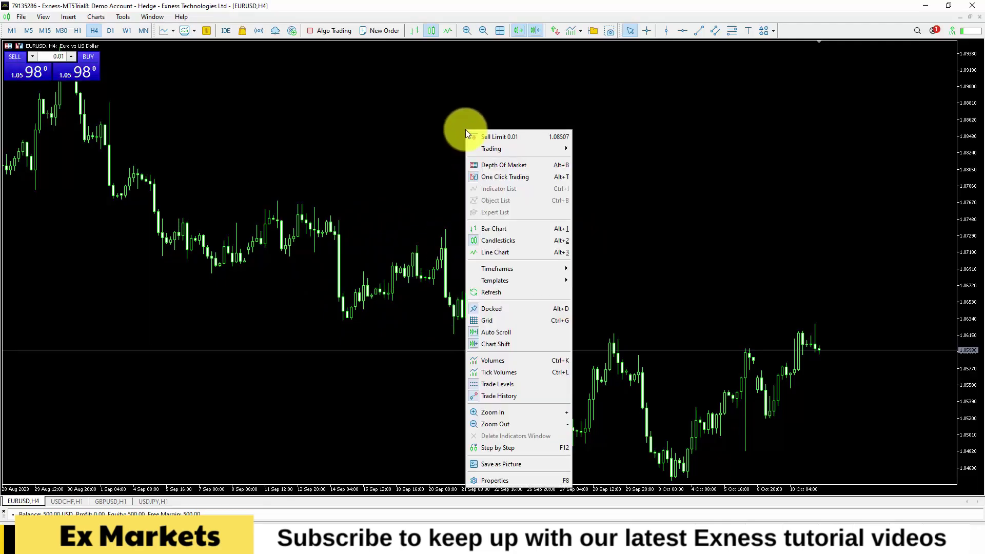
click(497, 481)
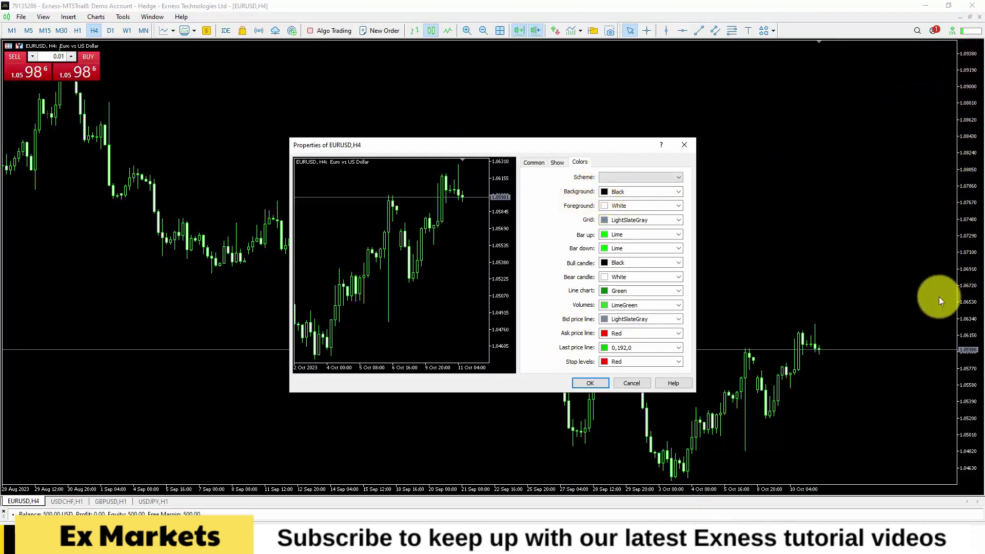
click(677, 205)
click(673, 261)
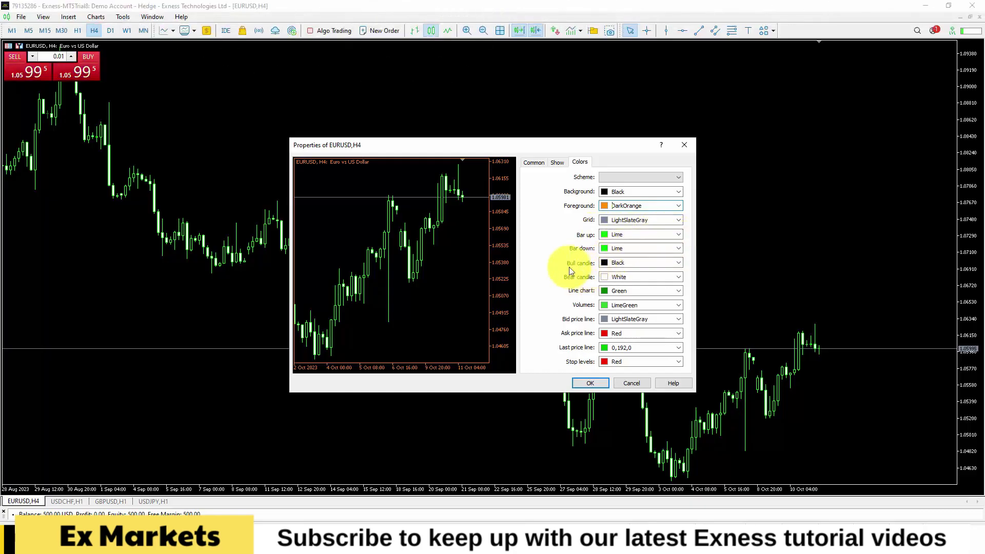
- Set the bull candle color to Lime and the bar down and bear candle colors to OrangeRed, and apply them
click(679, 263)
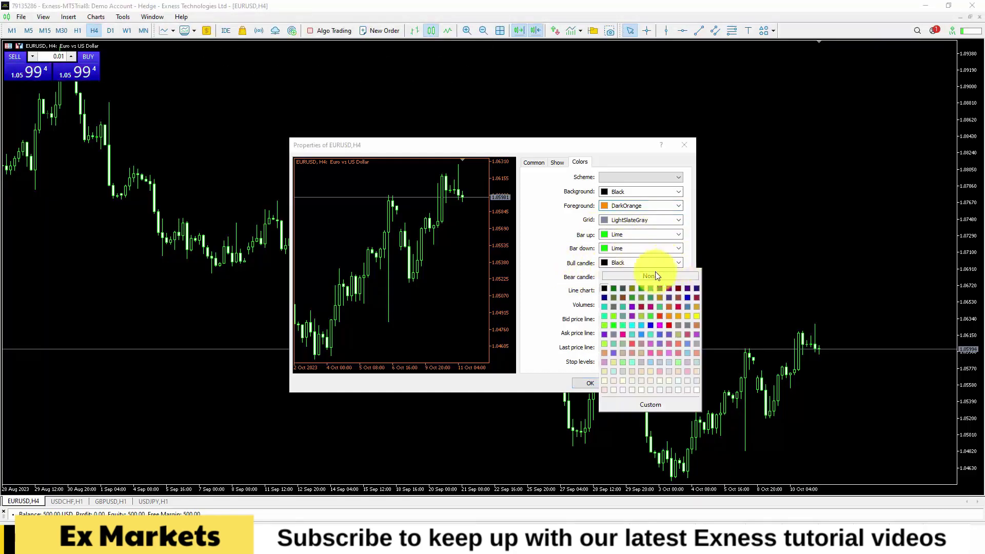
click(616, 325)
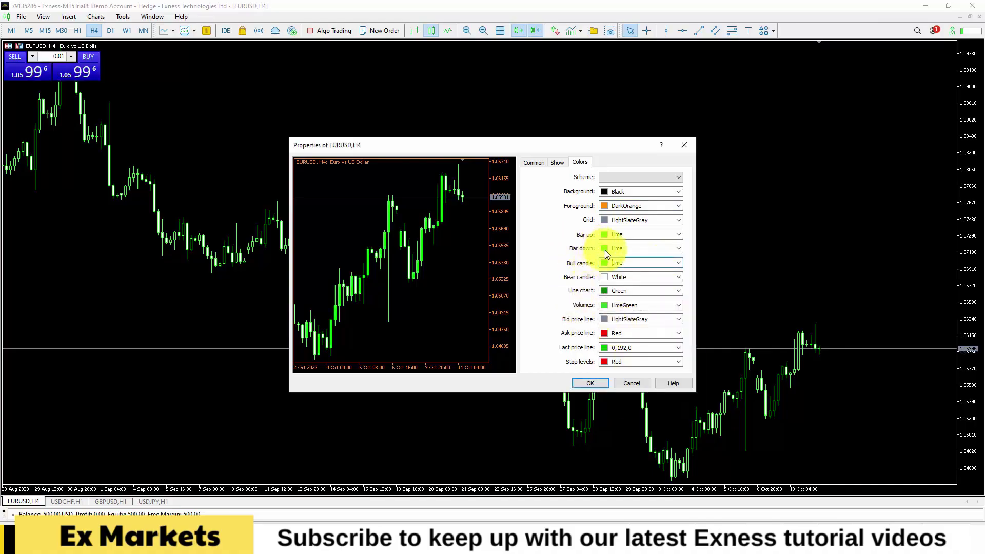
click(677, 248)
click(660, 301)
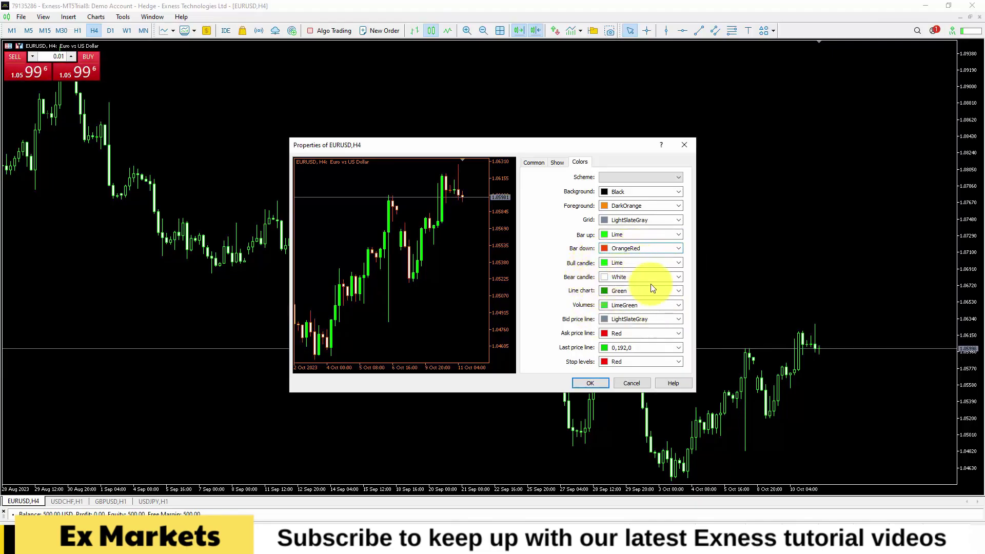
click(680, 277)
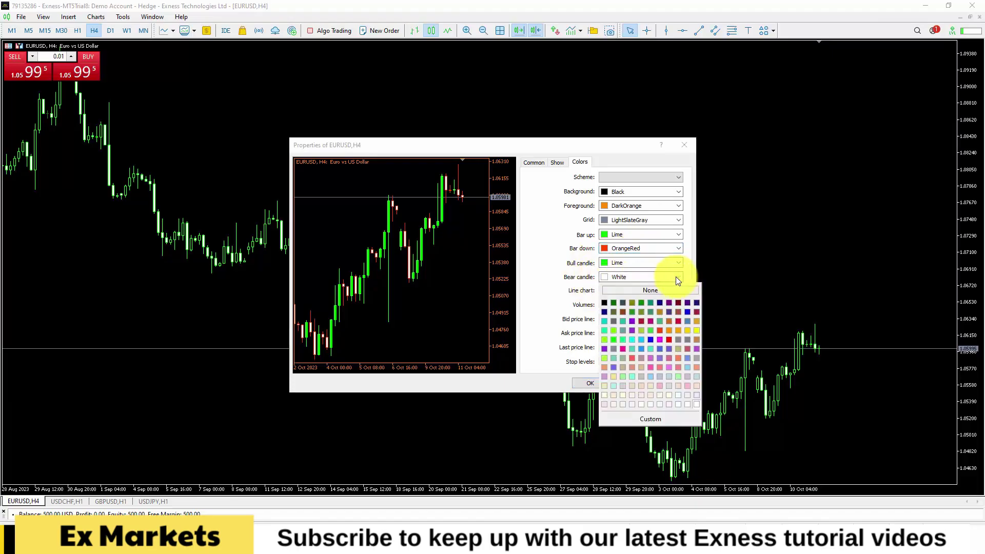
click(661, 331)
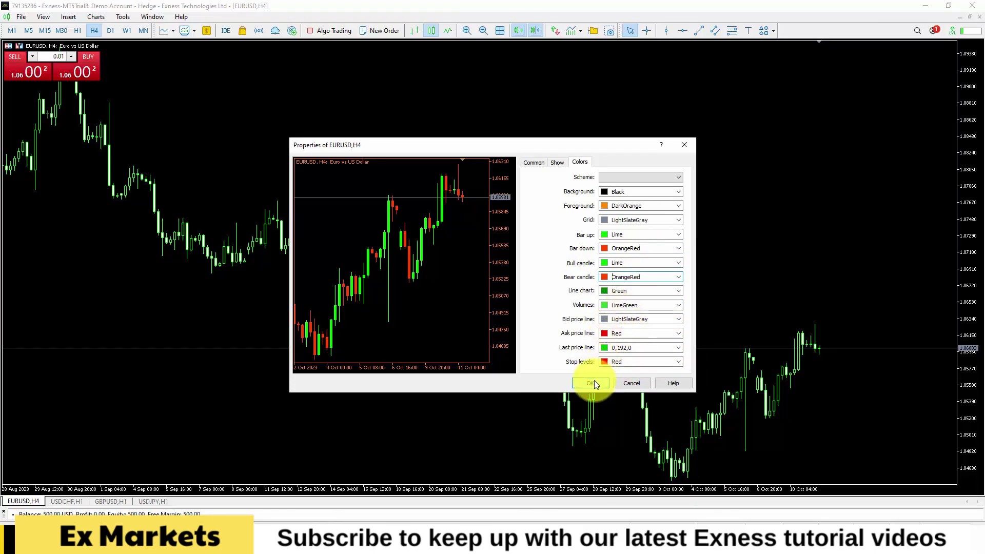
click(591, 384)
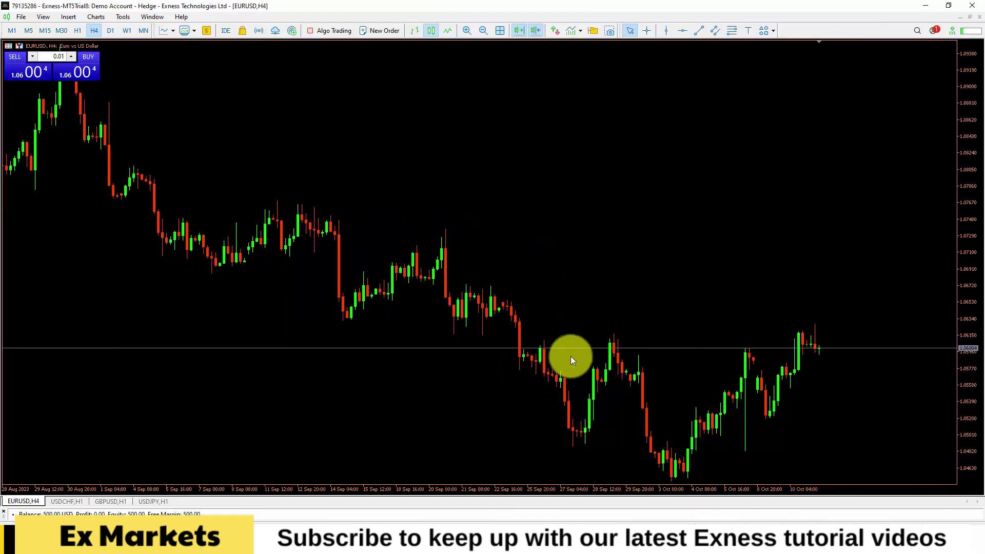
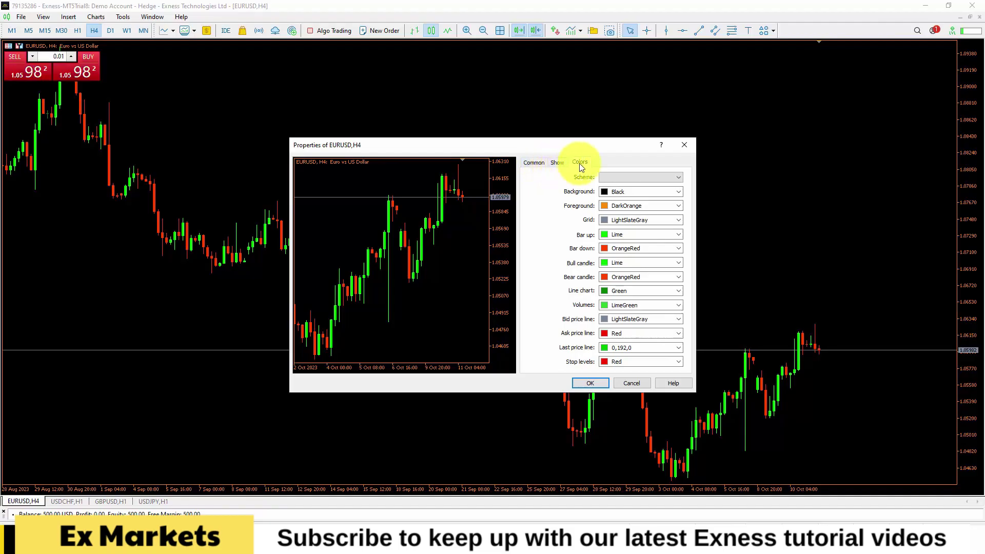
- Turn on the period separators in the EURUSD chart's display properties
click(558, 164)
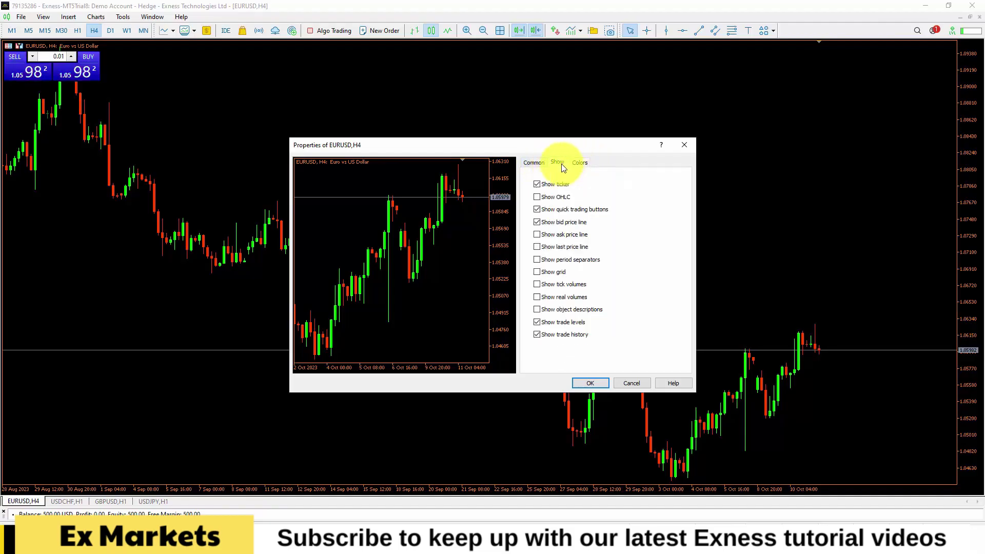
click(564, 260)
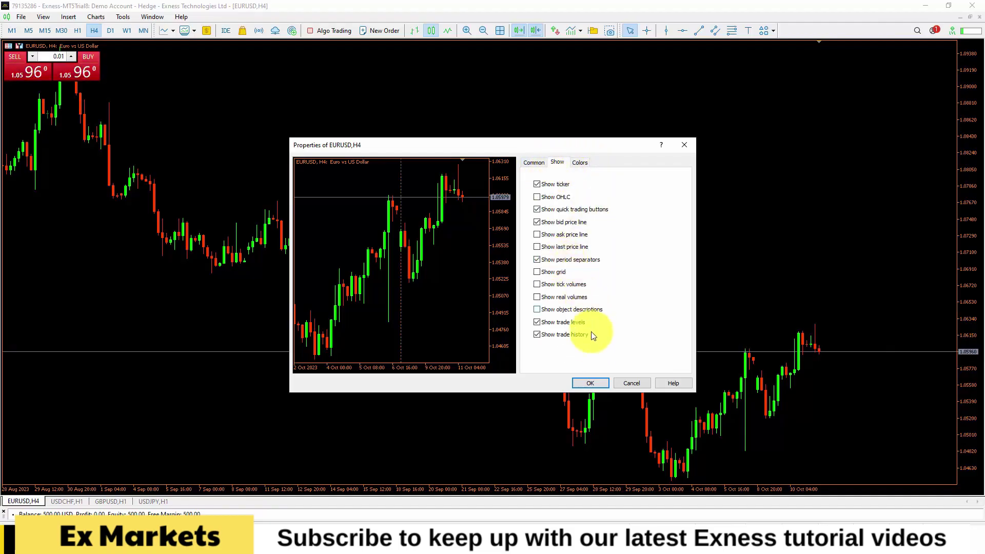
click(590, 382)
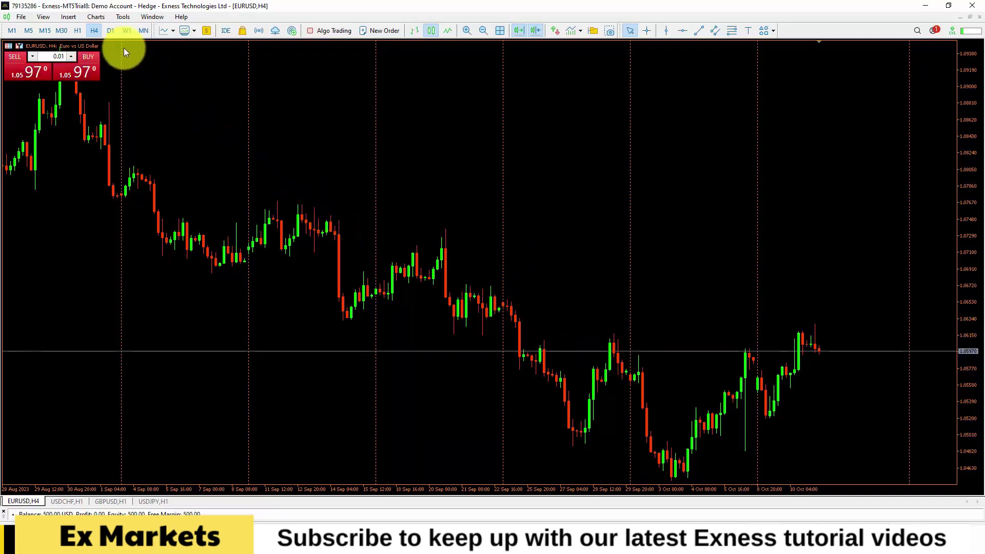
- View the EURUSD chart on the D1, W1 and MN timeframes, and set it to H1
click(114, 31)
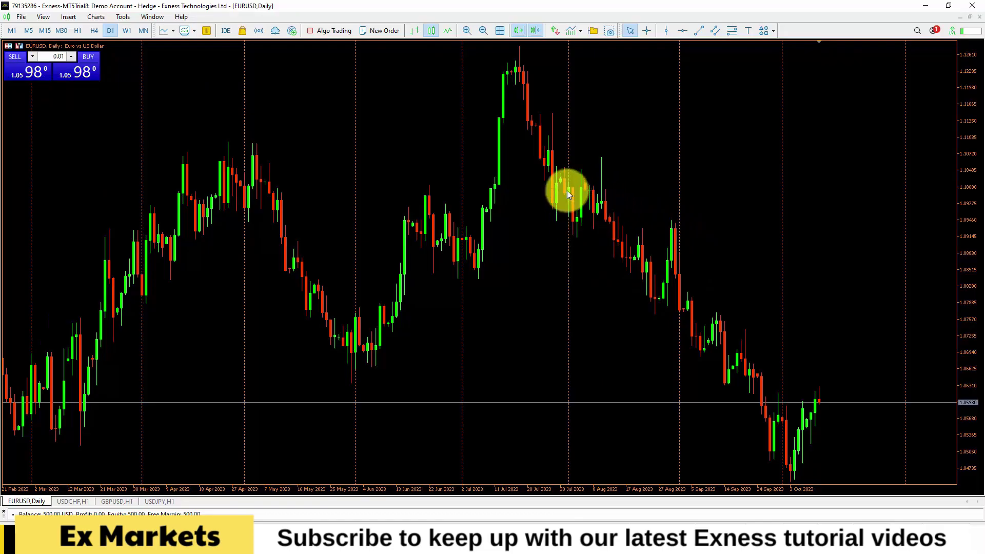
mouse_move(569, 193)
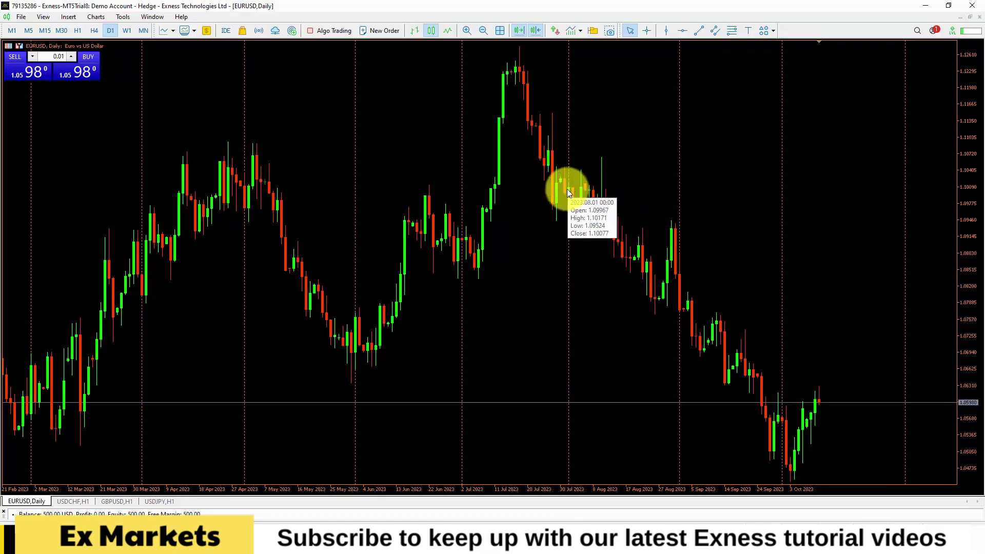
click(126, 30)
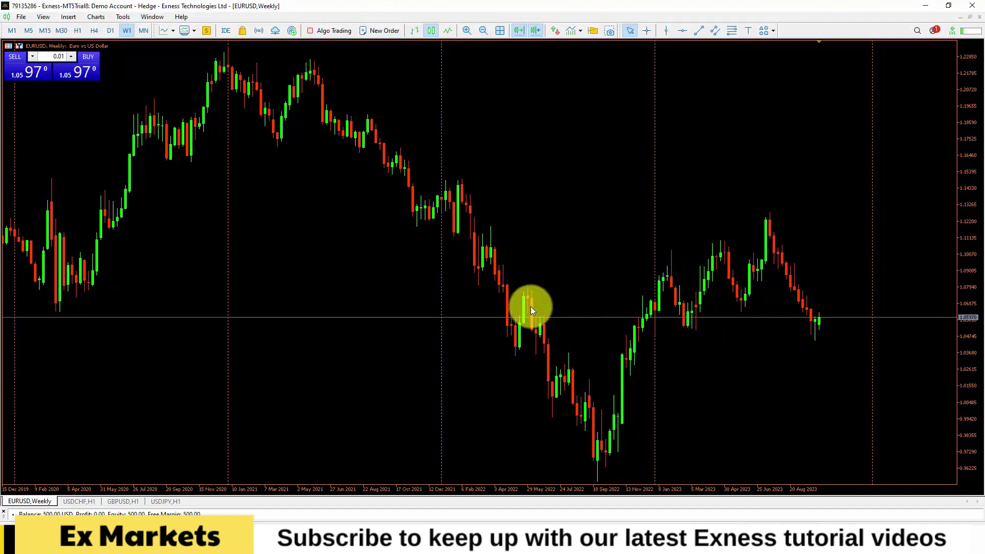
click(145, 31)
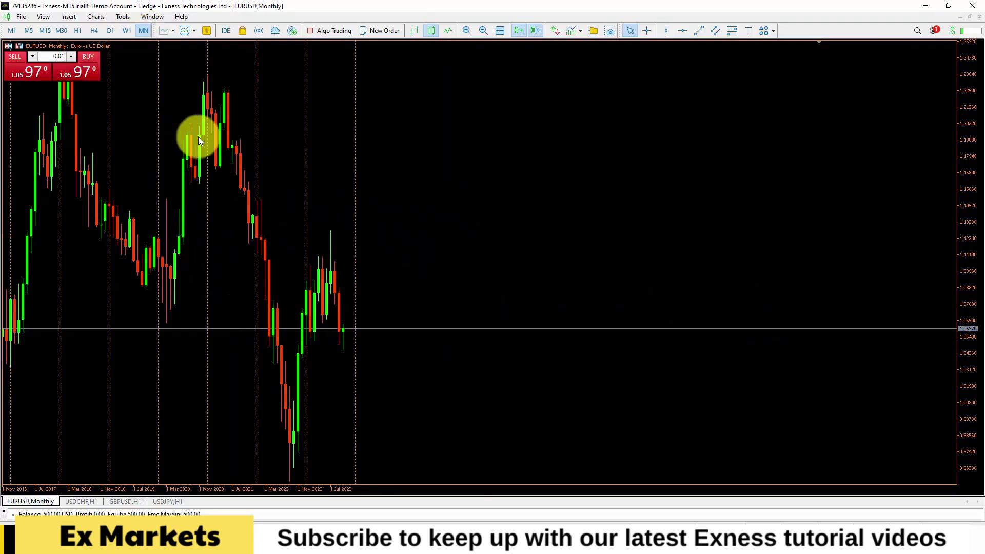
click(81, 29)
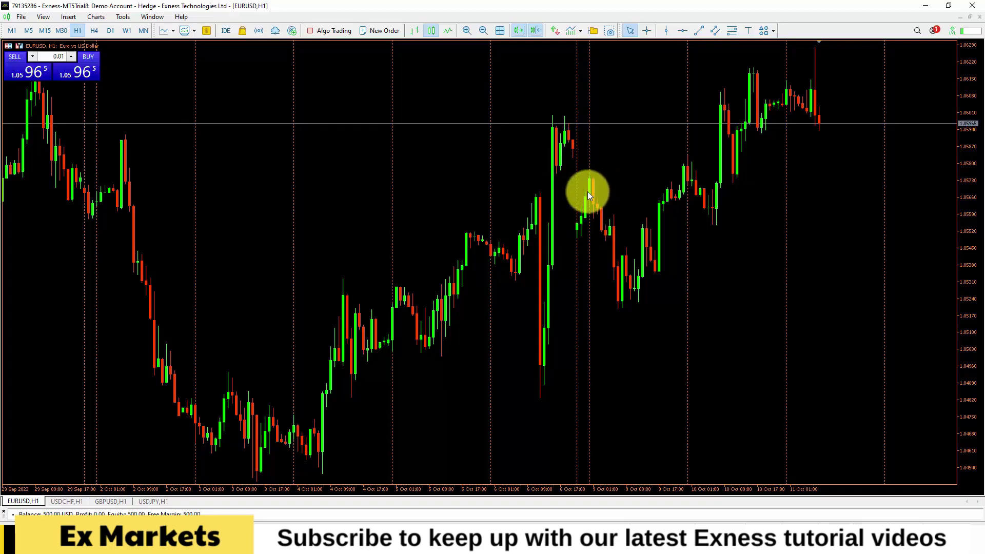
- Look through the USDCHF and GBPUSD charts for comparison and return to the EURUSD chart
click(67, 502)
click(108, 501)
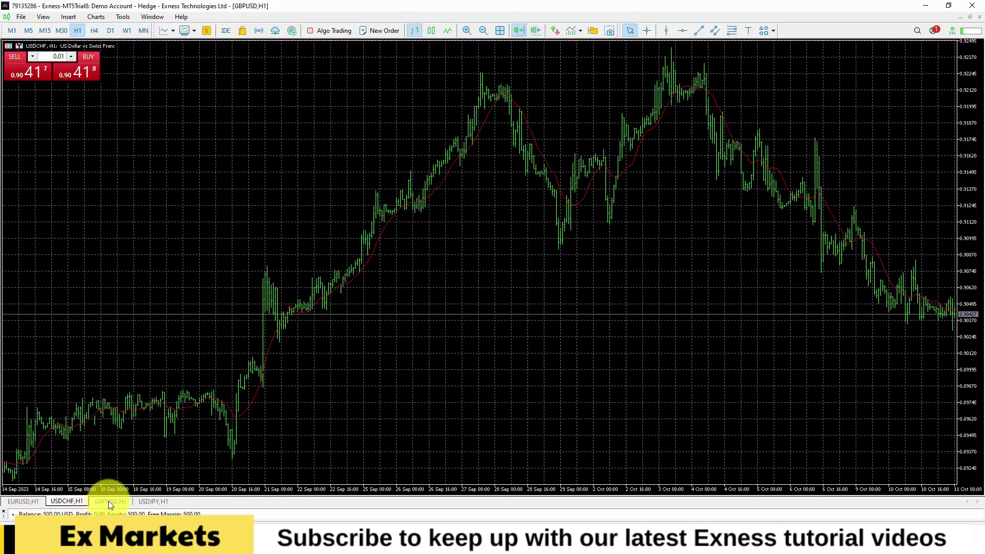
click(75, 499)
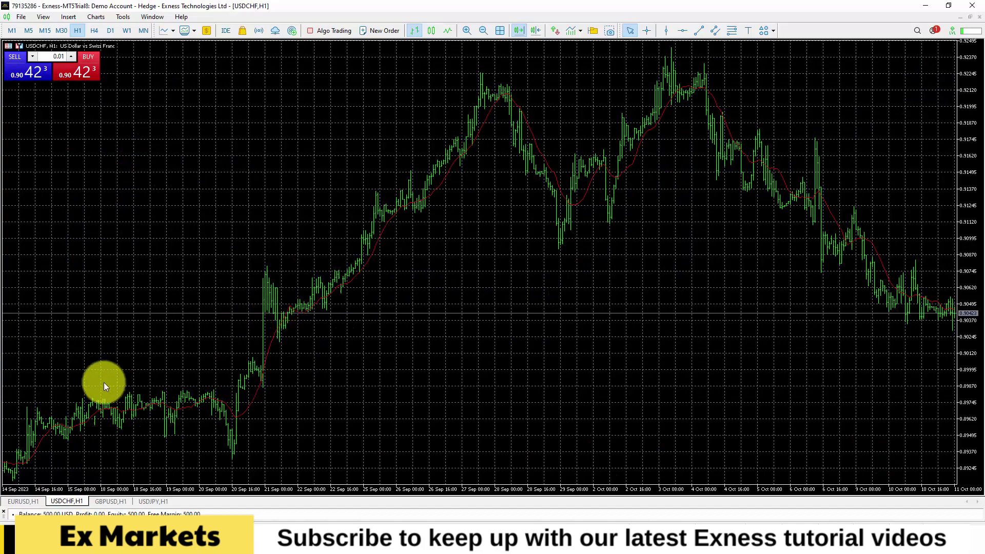
click(28, 500)
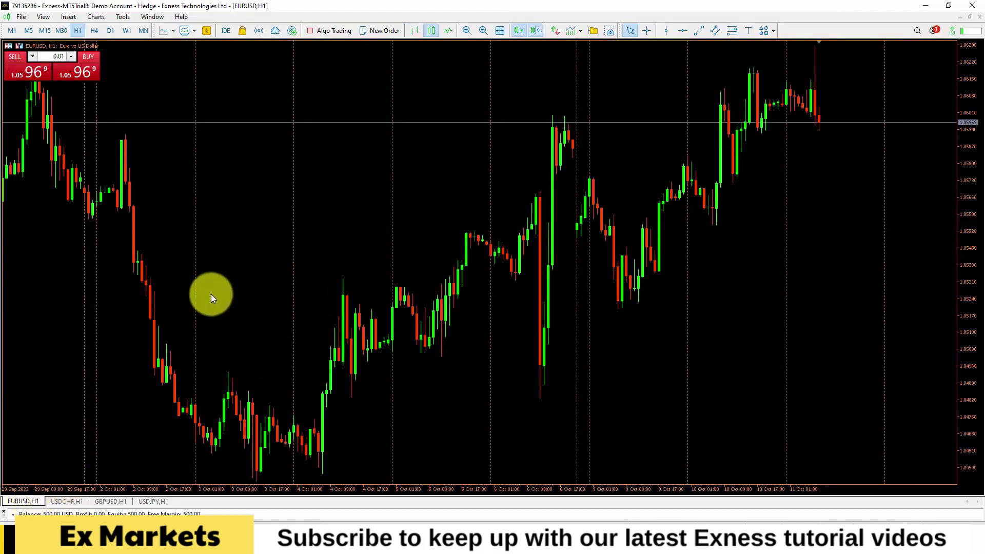
- Look at the USDCHF chart again for comparison, return to EURUSD and set it to the H4 timeframe
click(78, 501)
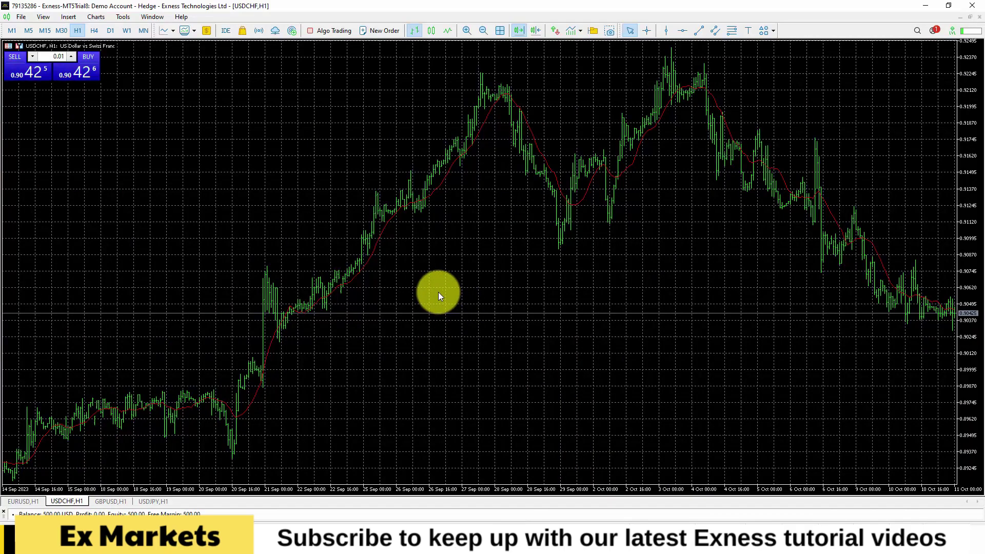
click(20, 502)
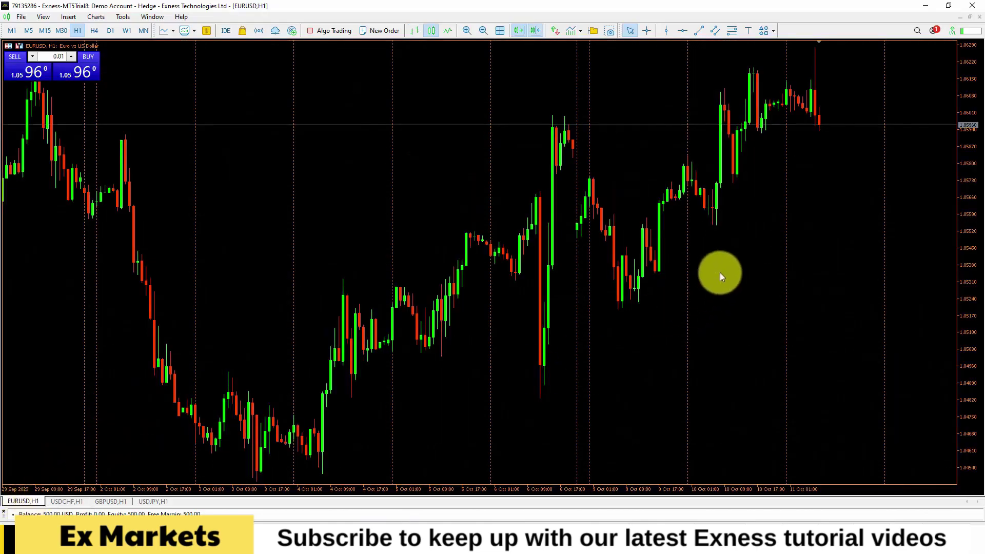
click(94, 30)
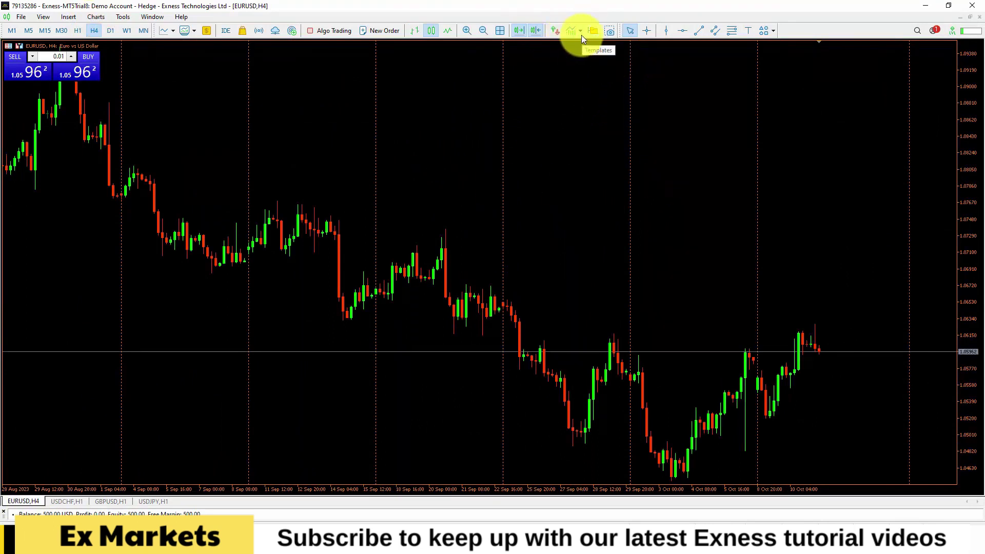
- Check the standard toolbar's customization list, and rearrange the toolbars so the line studies tools directly follow the timeframes
right_click(559, 33)
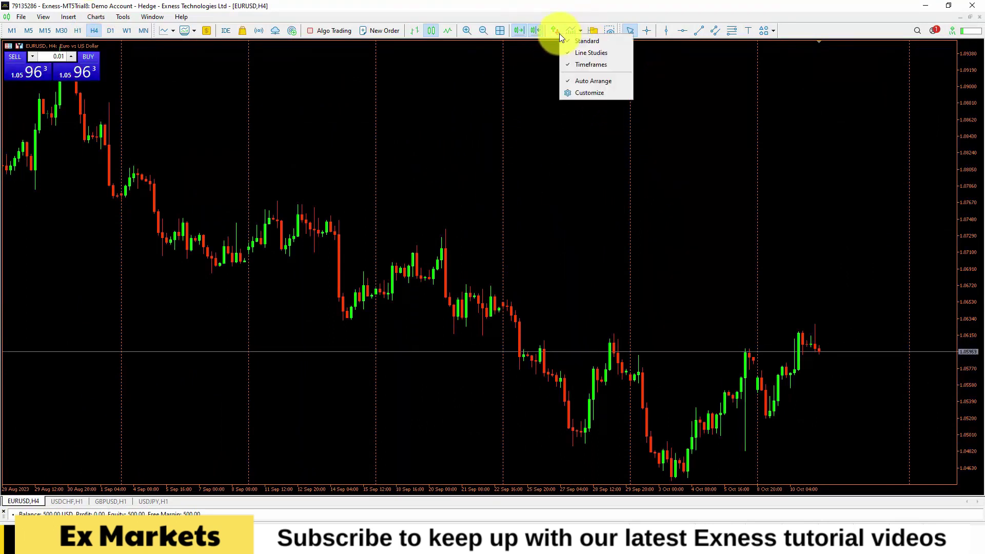
click(581, 94)
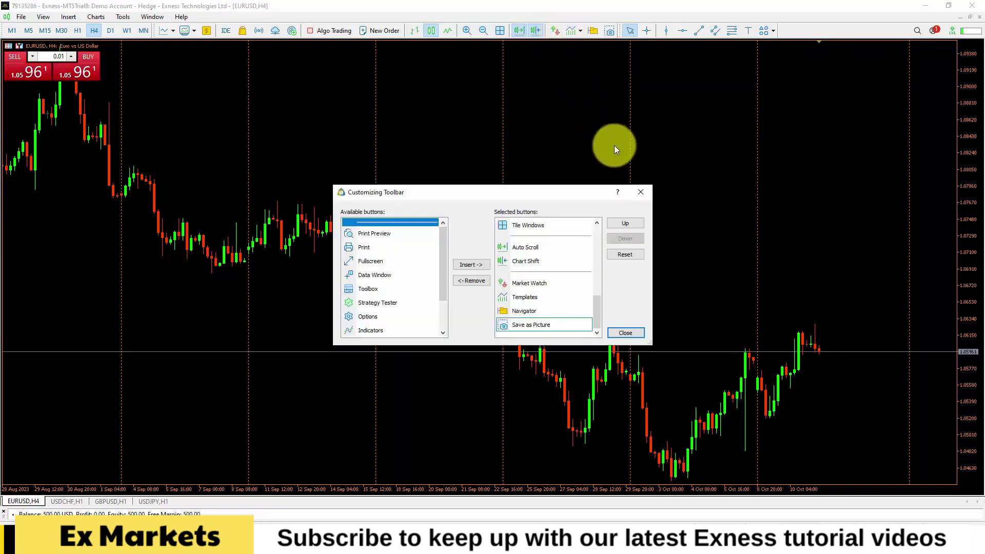
click(641, 192)
drag(157, 31, 215, 117)
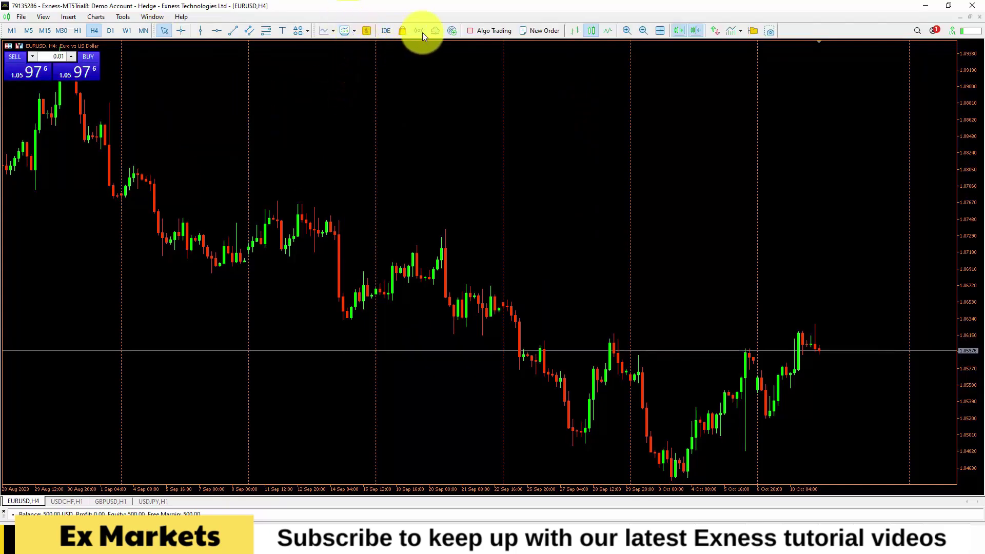
- Remove Templates from the selected buttons in the standard toolbar's customization
right_click(423, 33)
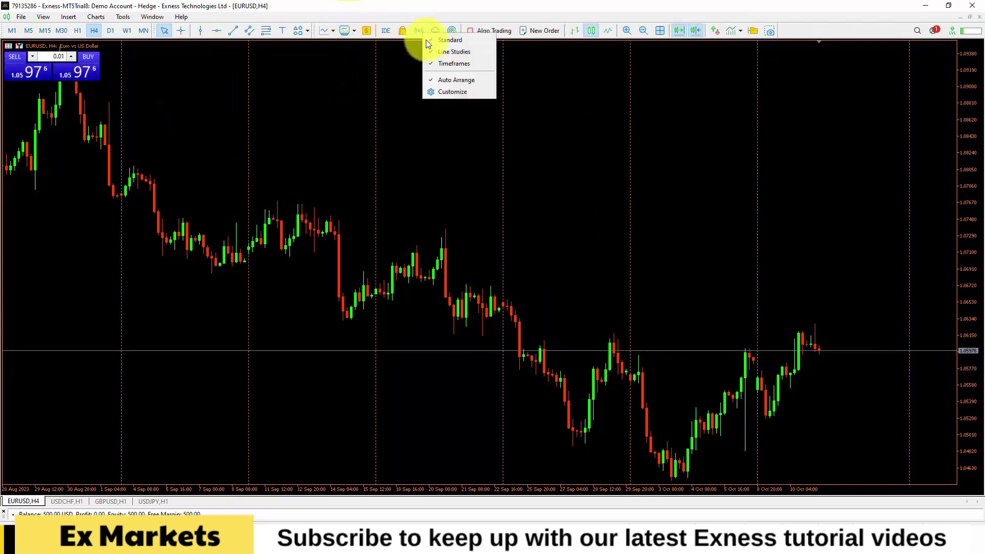
click(443, 91)
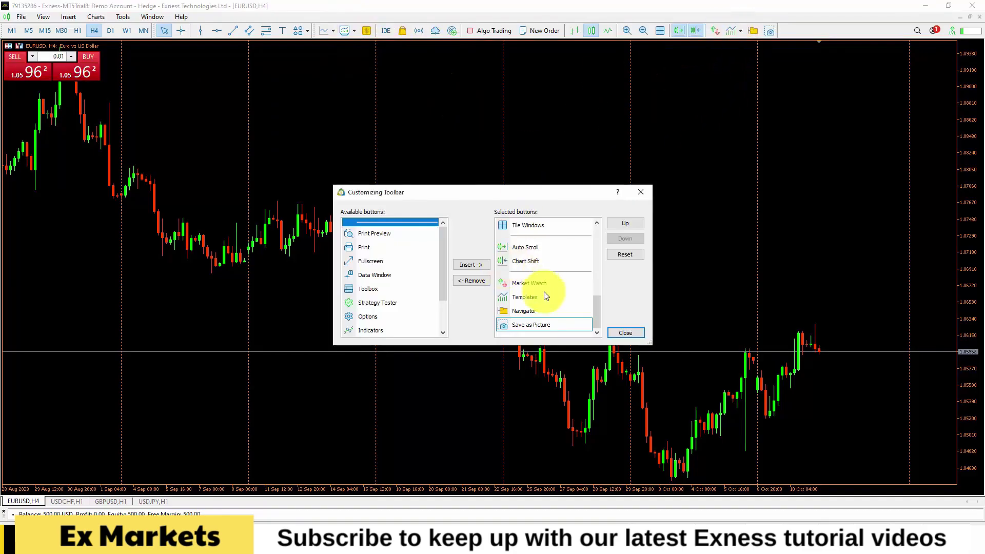
click(555, 303)
click(462, 281)
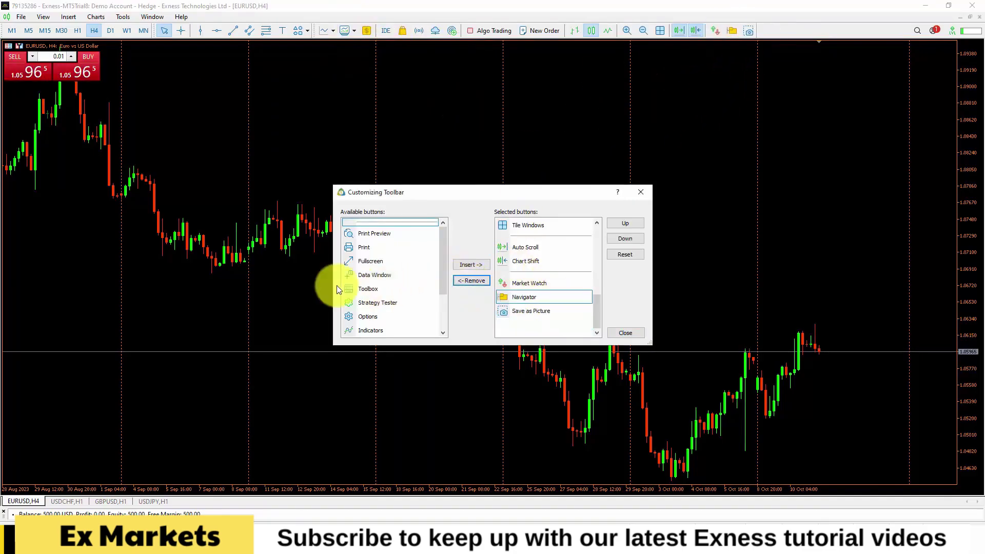
- Insert the Templates button back into the standard toolbar before Navigator and finish customizing
scroll(376, 306, down, 3)
click(370, 308)
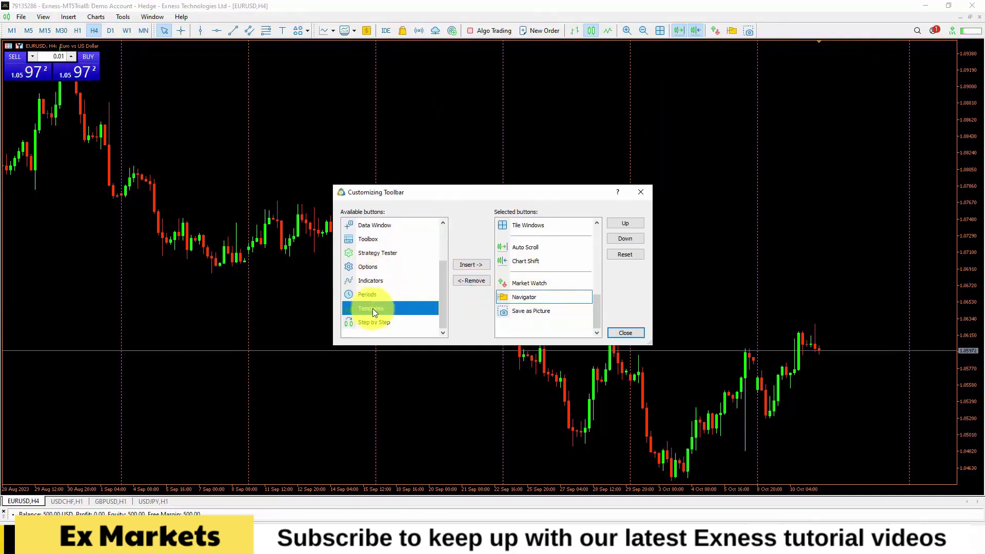
click(470, 265)
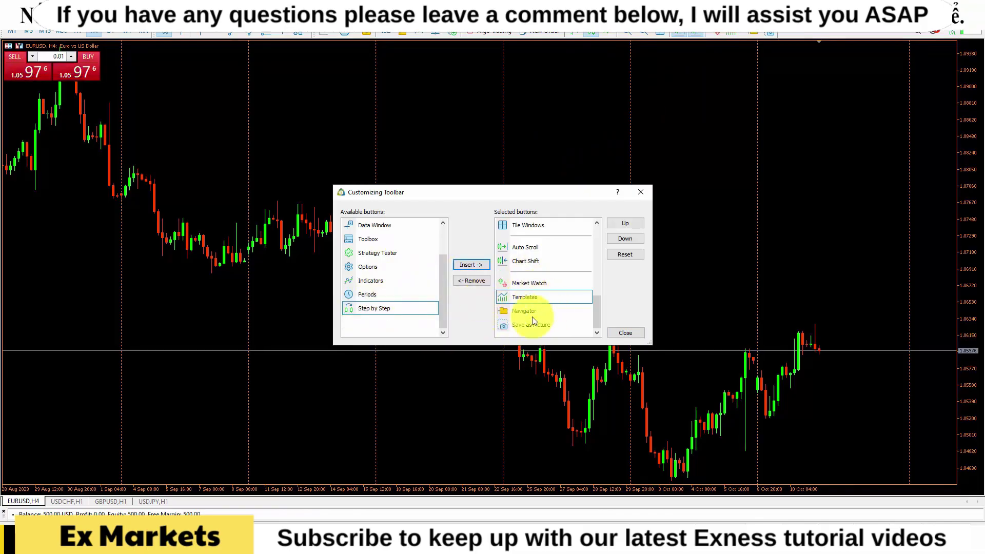
click(626, 333)
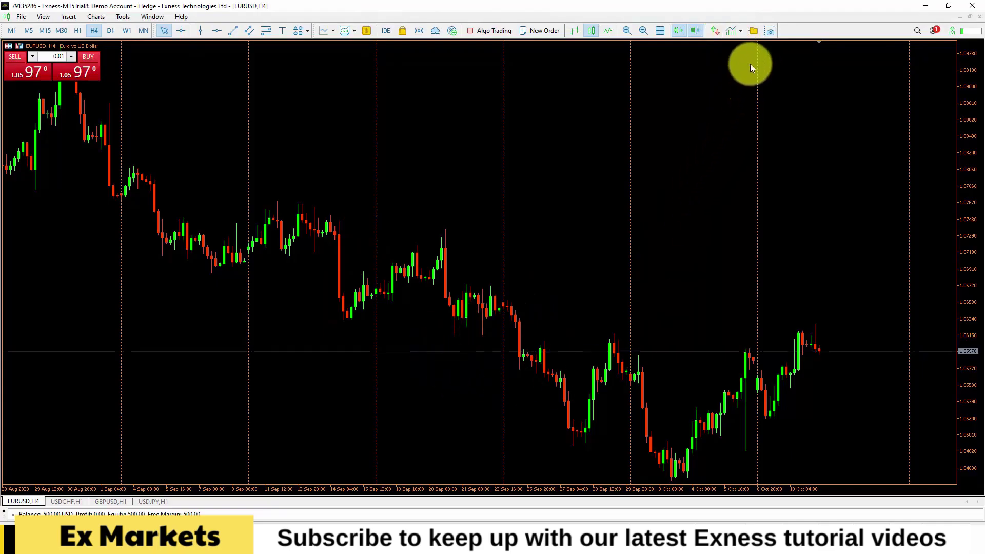
- Save the EURUSD chart's setup as a template named Extrading1
click(741, 32)
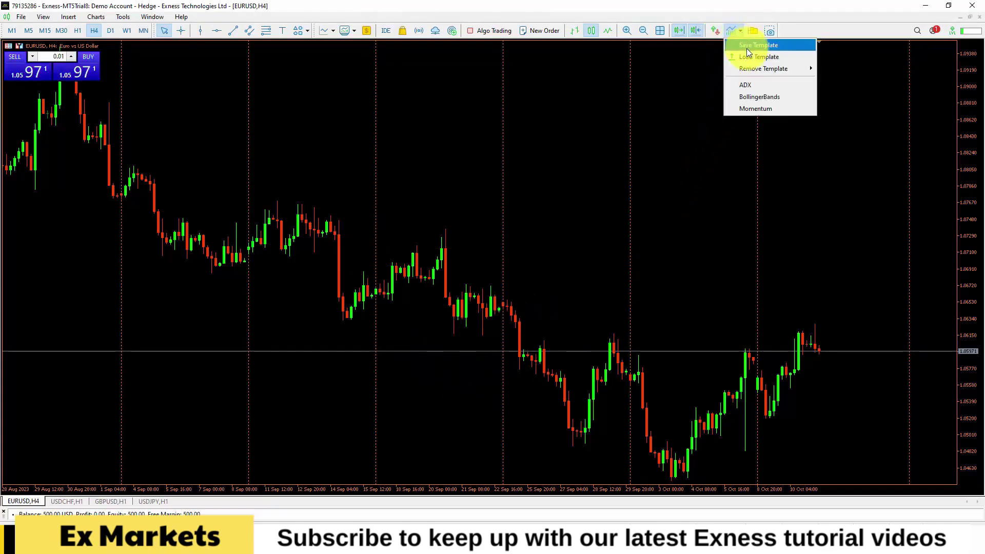
click(747, 45)
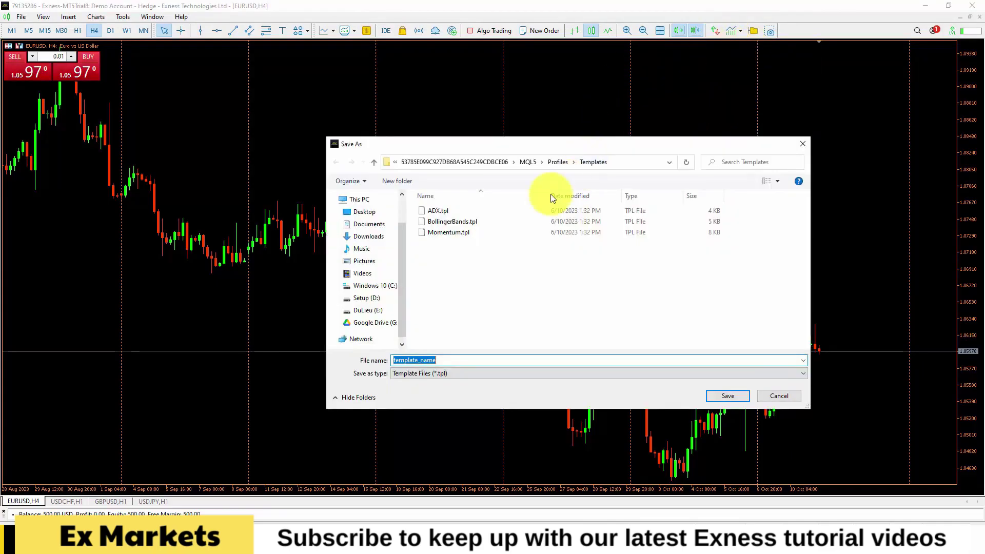
text(Extrading1)
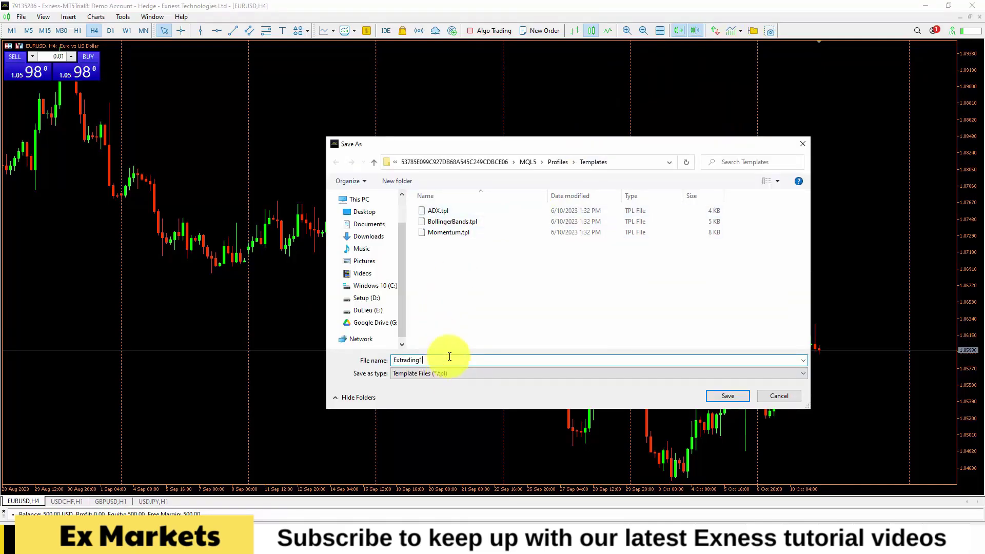
click(721, 396)
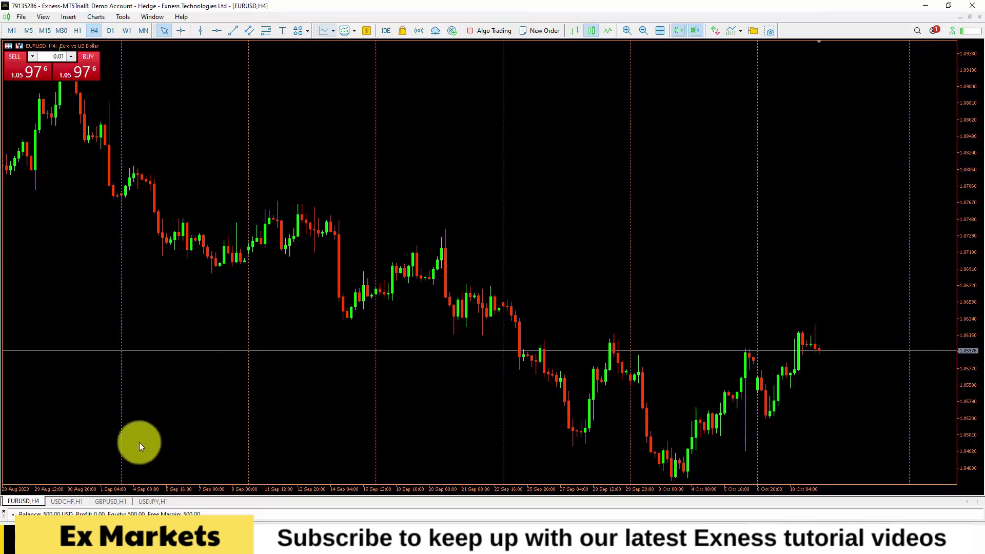
- Apply the Extrading1 template to the USDCHF chart and compare it with the EURUSD chart
click(75, 503)
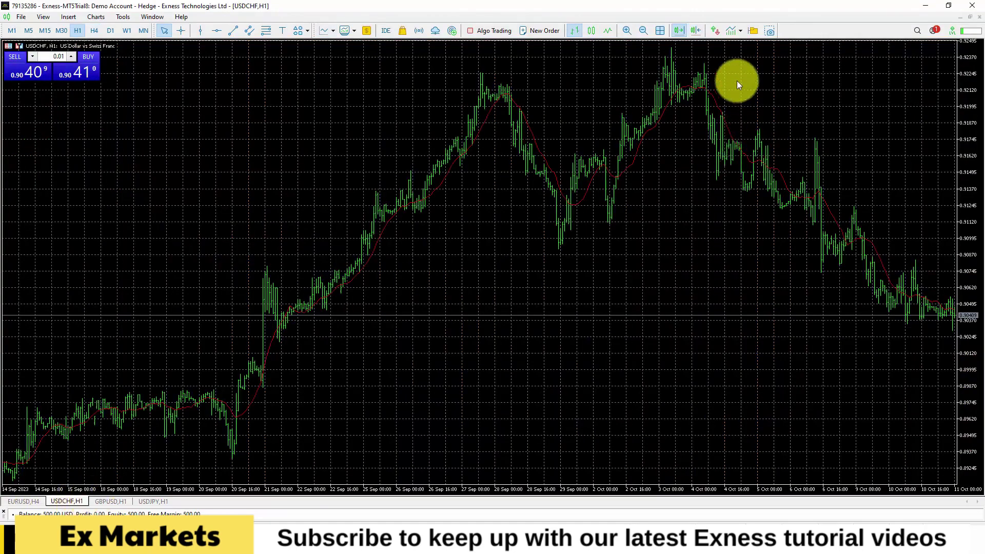
click(734, 32)
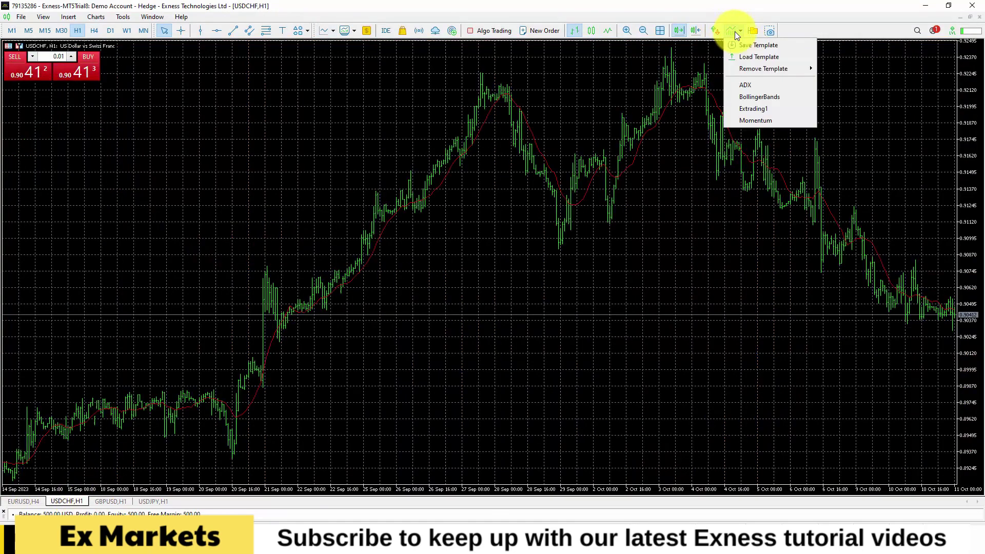
click(754, 109)
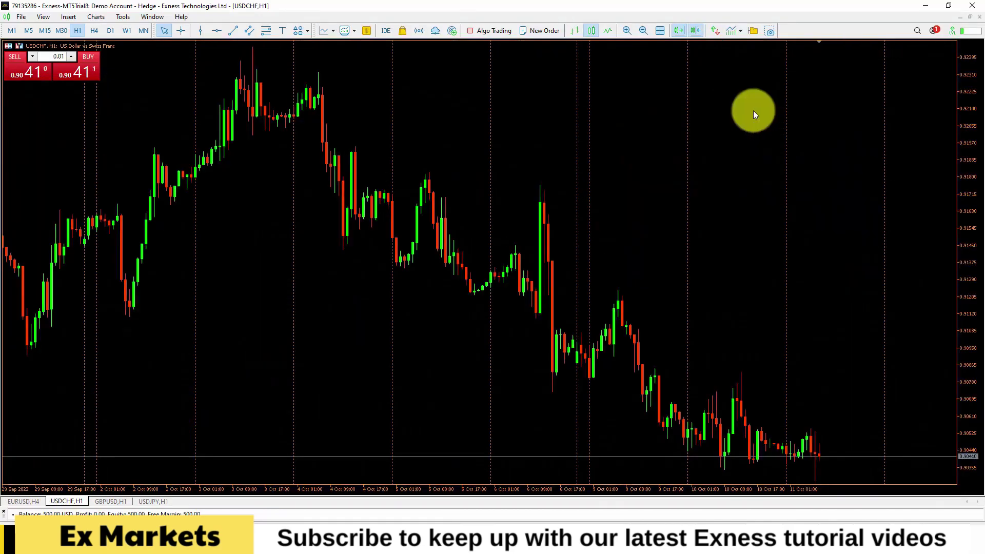
click(27, 501)
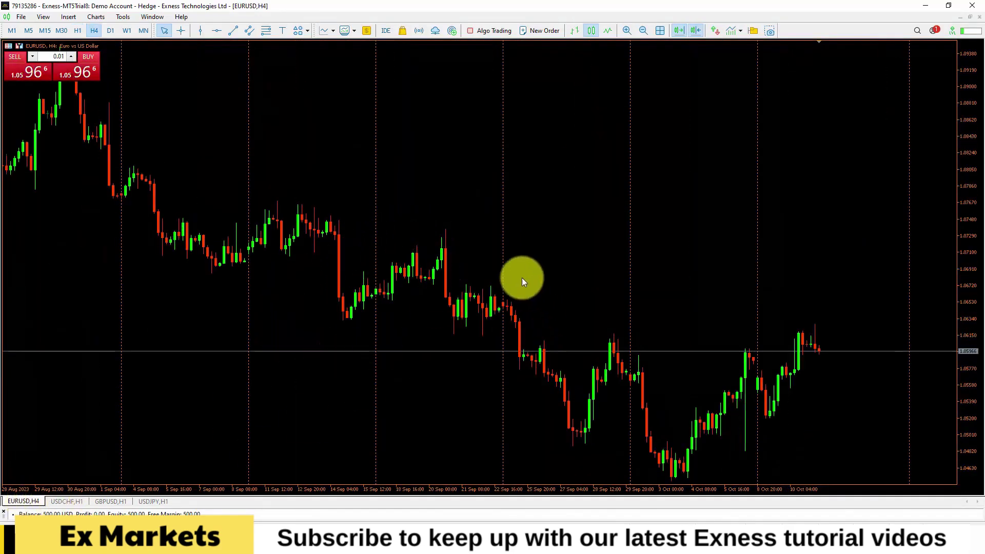
click(79, 501)
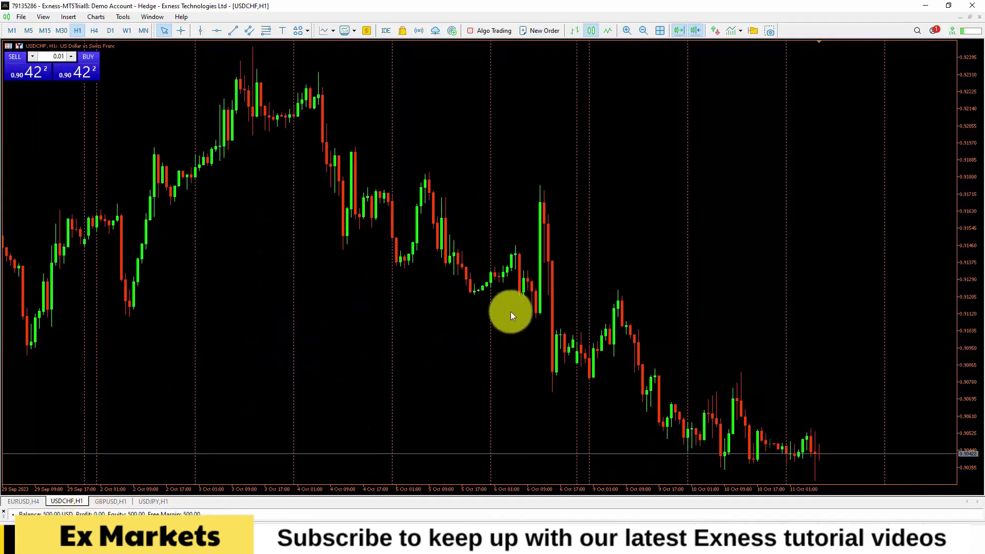
- Apply the Extrading1 template to the GBPUSD chart and check the list of available templates
click(135, 501)
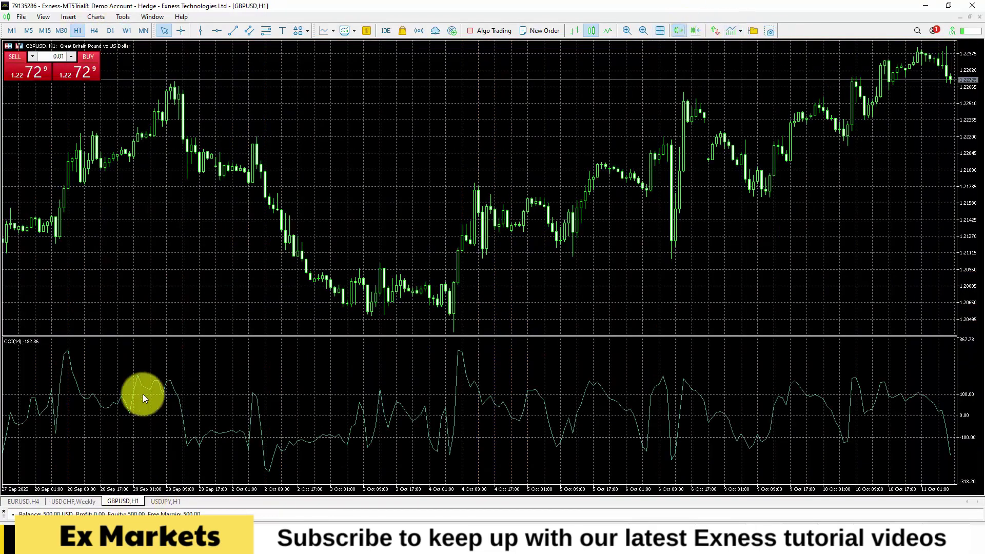
click(737, 31)
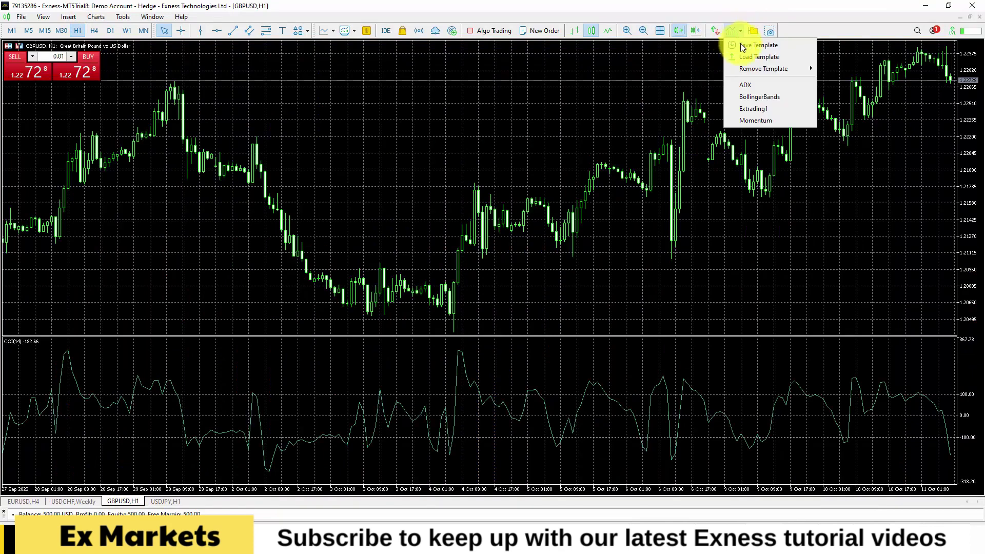
click(747, 109)
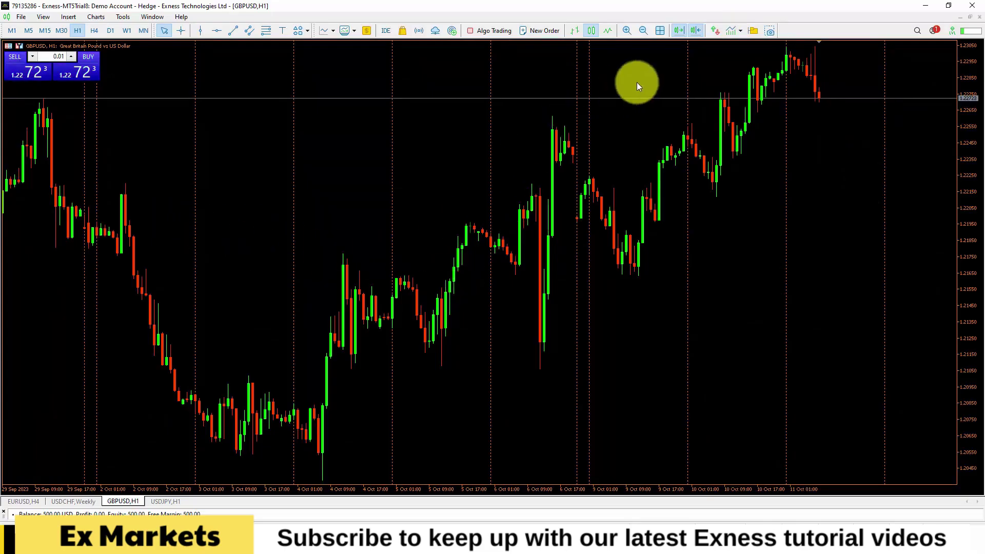
click(740, 31)
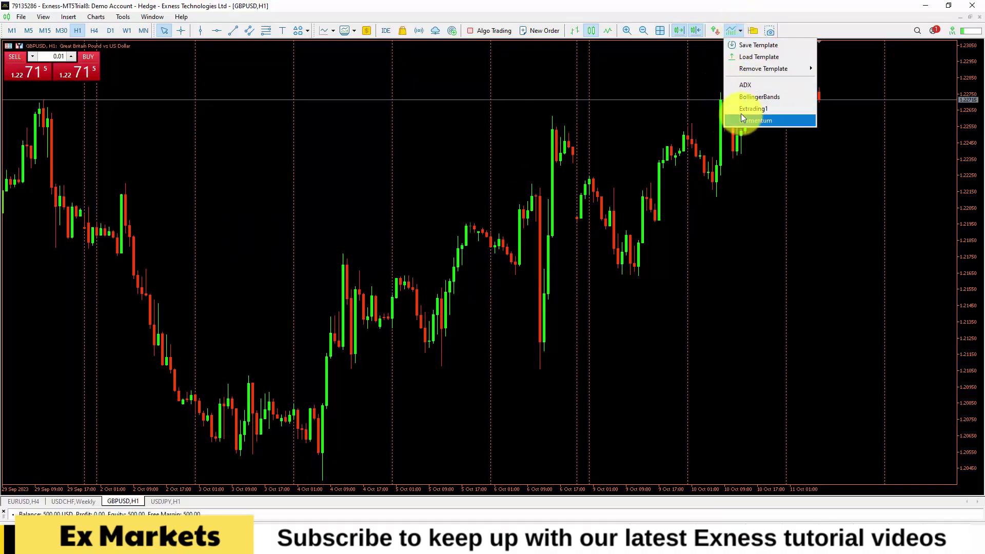
click(704, 106)
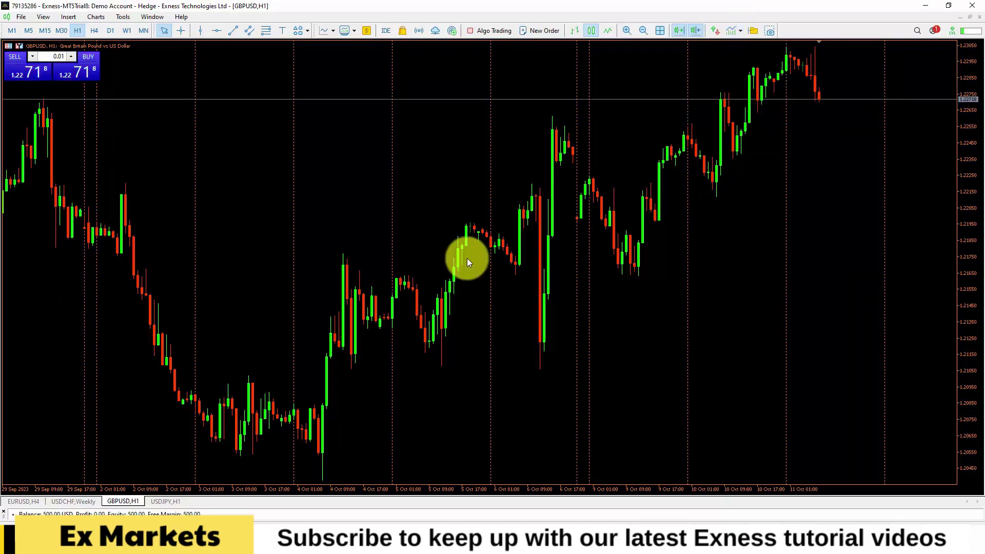